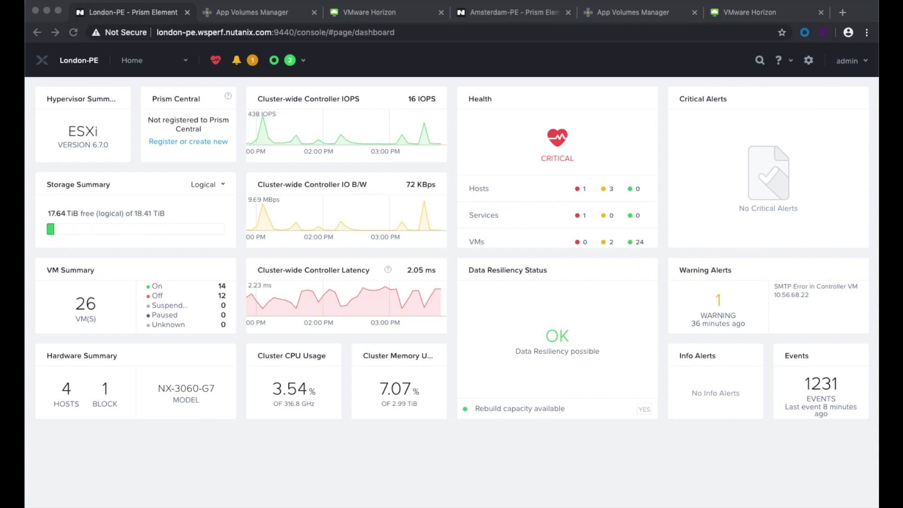
Step: Review the Wr-AppVol container details on London-PE's storage table
{"action": "left_click", "coordinate": [104, 12]}
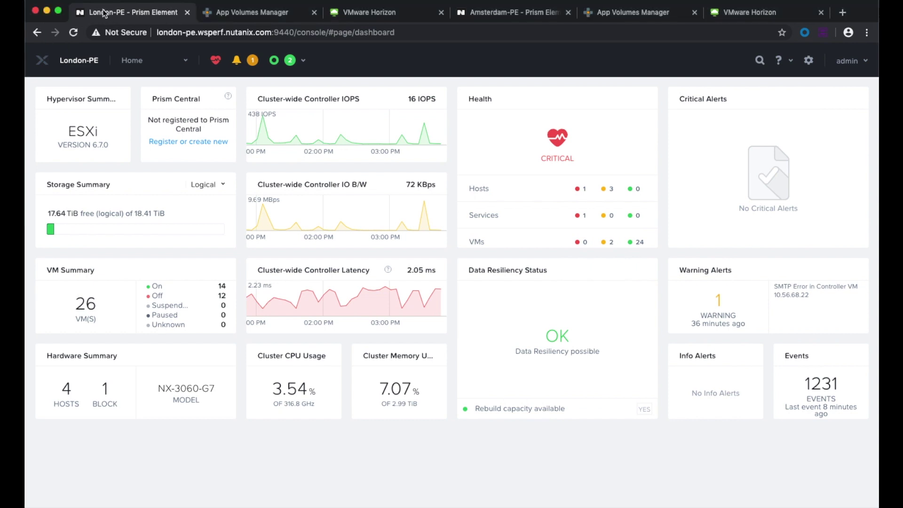
{"action": "left_click", "coordinate": [159, 32]}
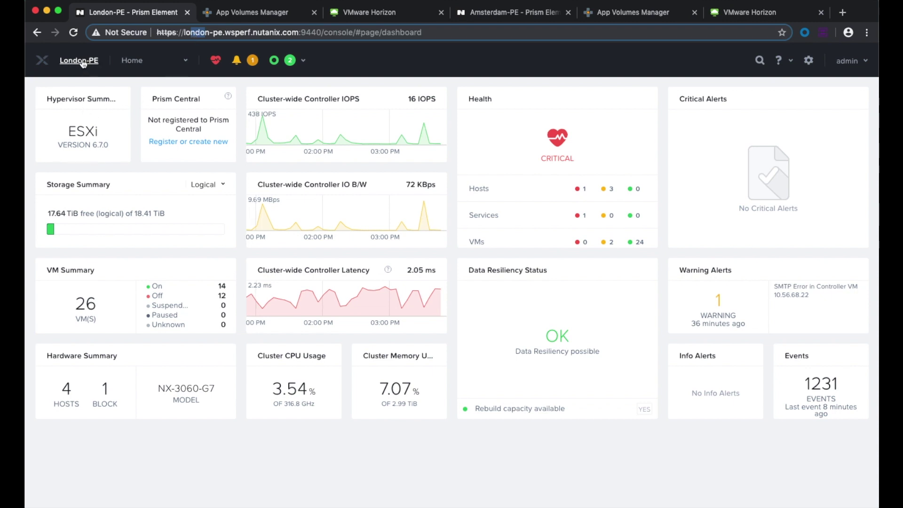
{"action": "left_click", "coordinate": [128, 60]}
{"action": "left_click", "coordinate": [135, 142]}
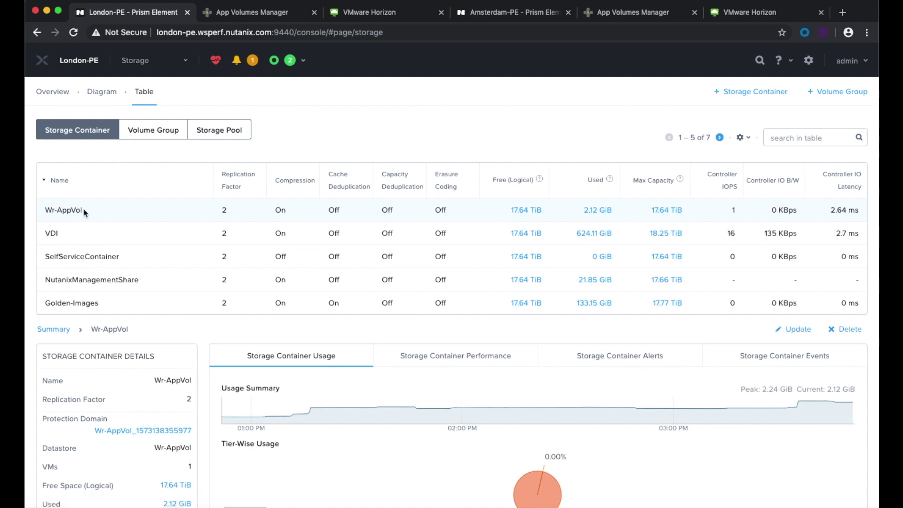
{"action": "left_click", "coordinate": [85, 213]}
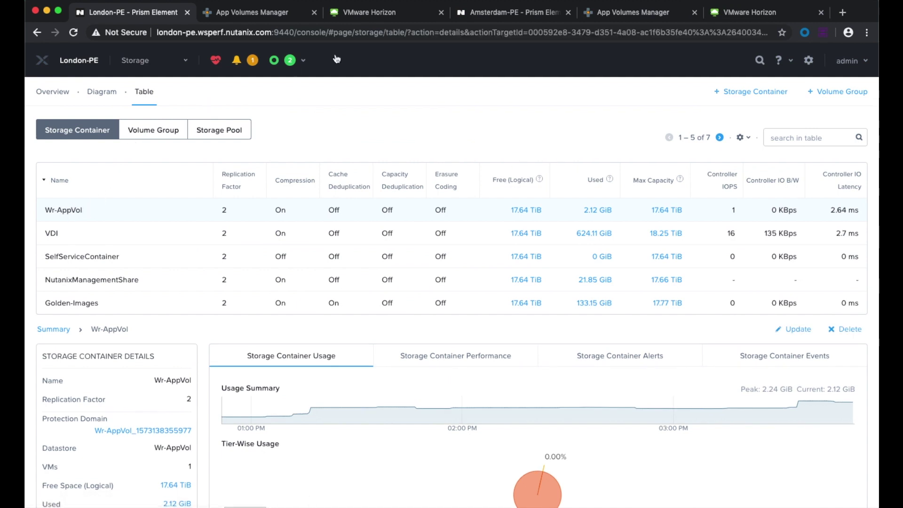
Step: Review Amsterdam-PE's Wr-AppVol container, then return to London's App Volumes AppStacks page
{"action": "left_click", "coordinate": [491, 13]}
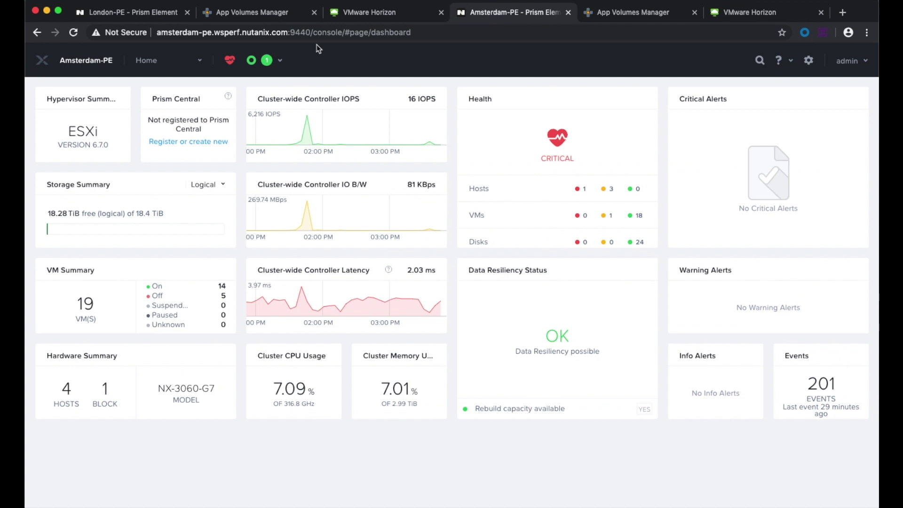
{"action": "left_click", "coordinate": [145, 62]}
{"action": "left_click", "coordinate": [151, 142]}
{"action": "left_click", "coordinate": [79, 206]}
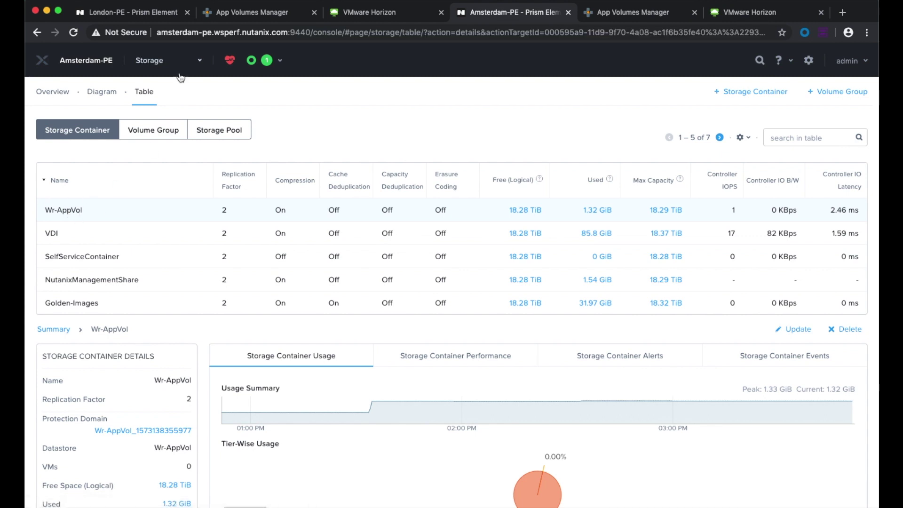
{"action": "left_click", "coordinate": [264, 18]}
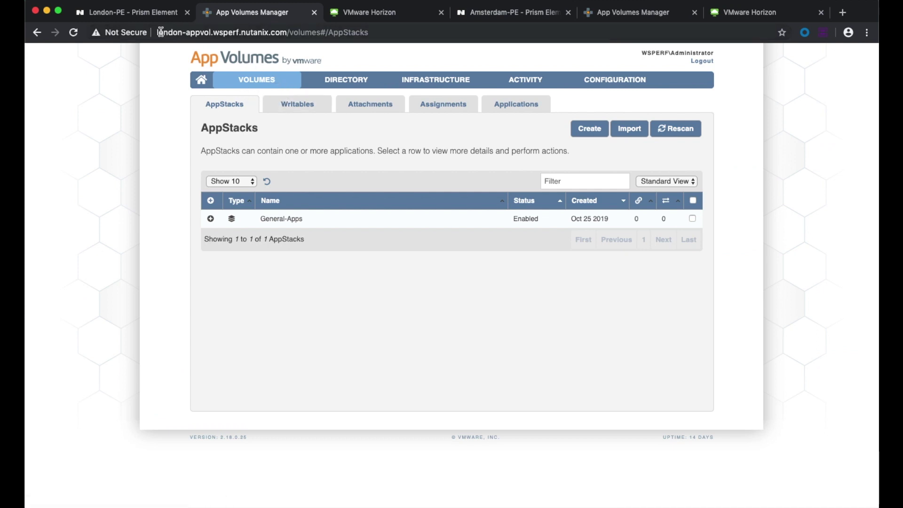
Step: Check the London and Amsterdam Writables pages, both empty, ending back on London
{"action": "left_click", "coordinate": [294, 108]}
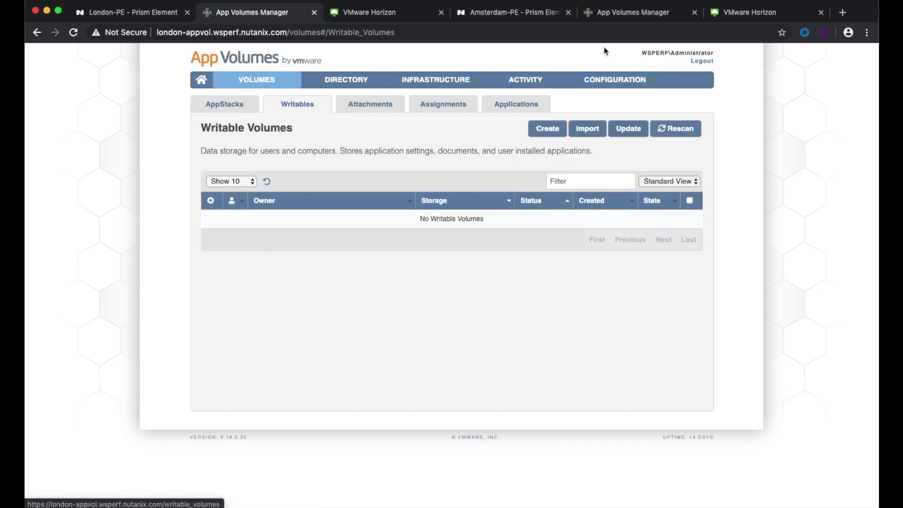
{"action": "left_click", "coordinate": [624, 18]}
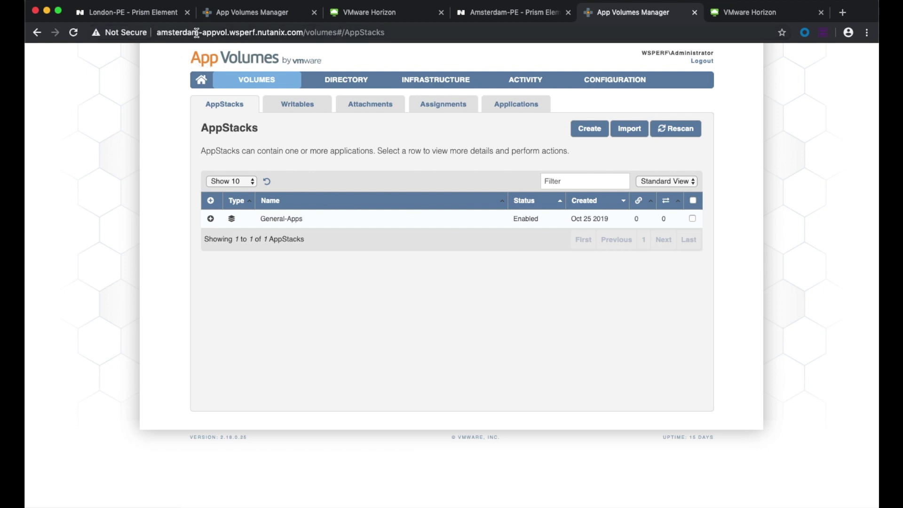
{"action": "left_click", "coordinate": [284, 102]}
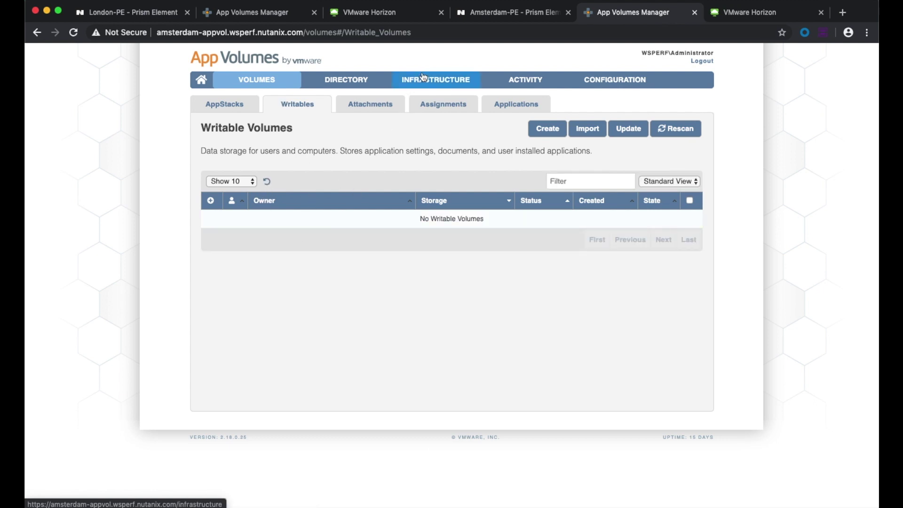
{"action": "left_click", "coordinate": [254, 18]}
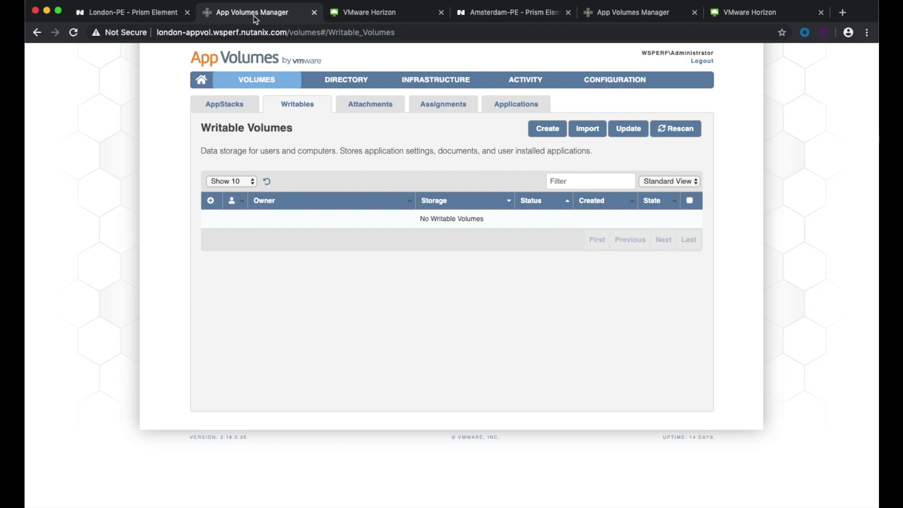
Step: Create the user's writable volume on Wr-AppVol from template_uia_plus_profile, created immediately
{"action": "left_click", "coordinate": [548, 129]}
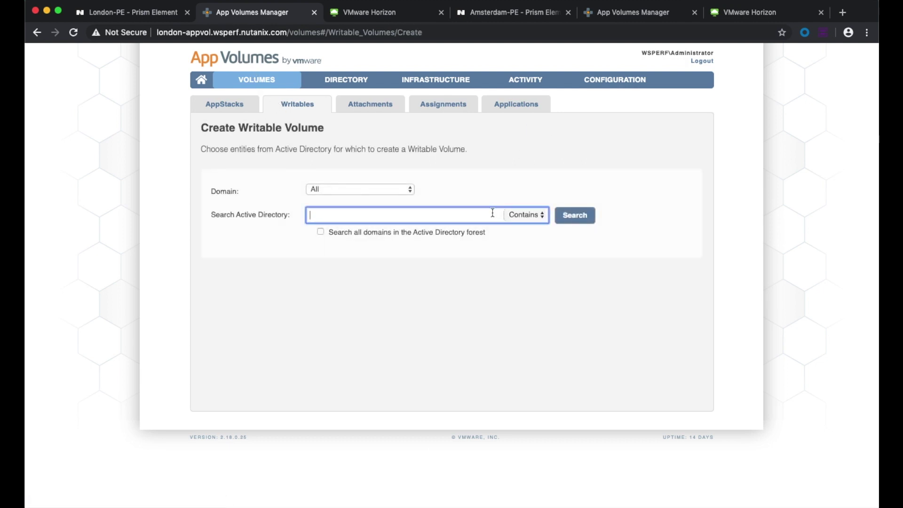
{"action": "left_click", "coordinate": [578, 218]}
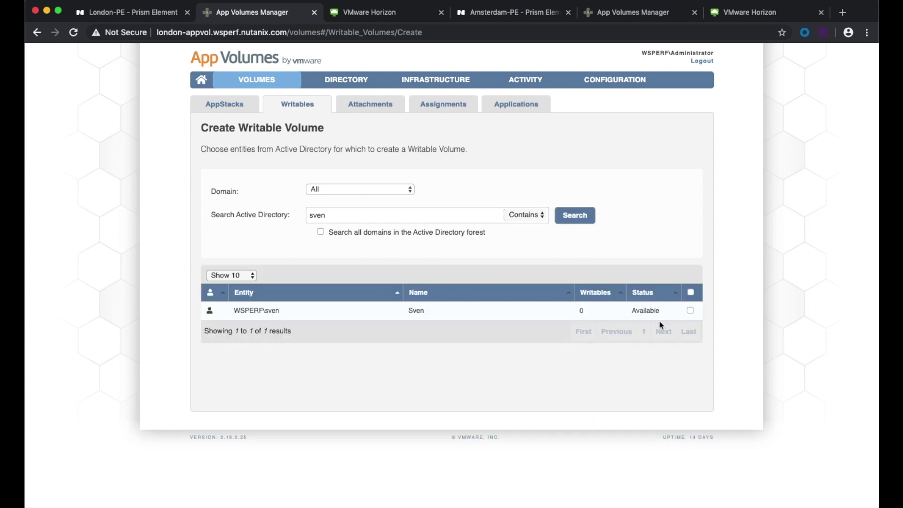
{"action": "left_click", "coordinate": [690, 311]}
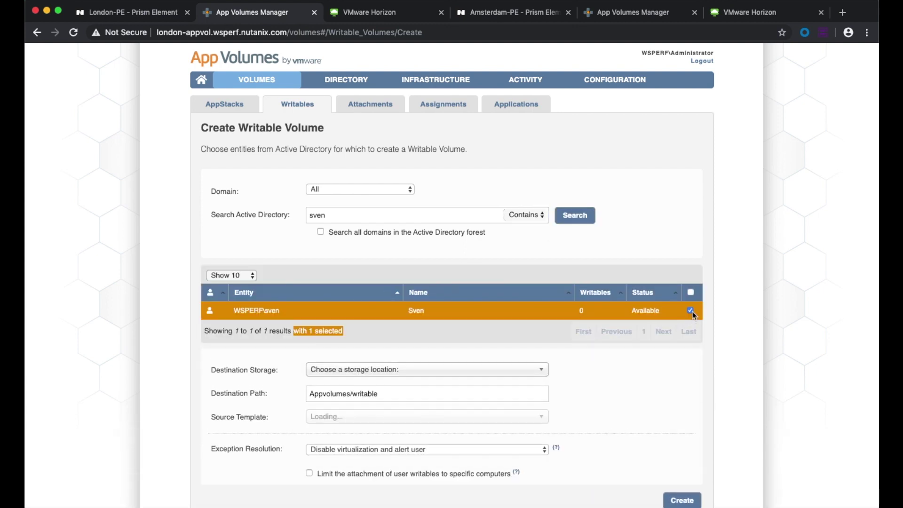
{"action": "left_click", "coordinate": [443, 374]}
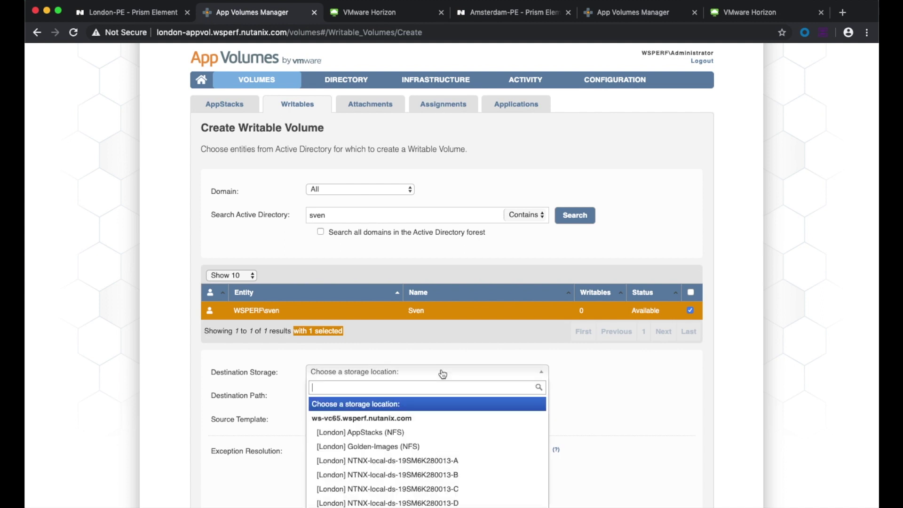
{"action": "scroll", "coordinate": [437, 377], "scroll_direction": "down", "scroll_amount": 3}
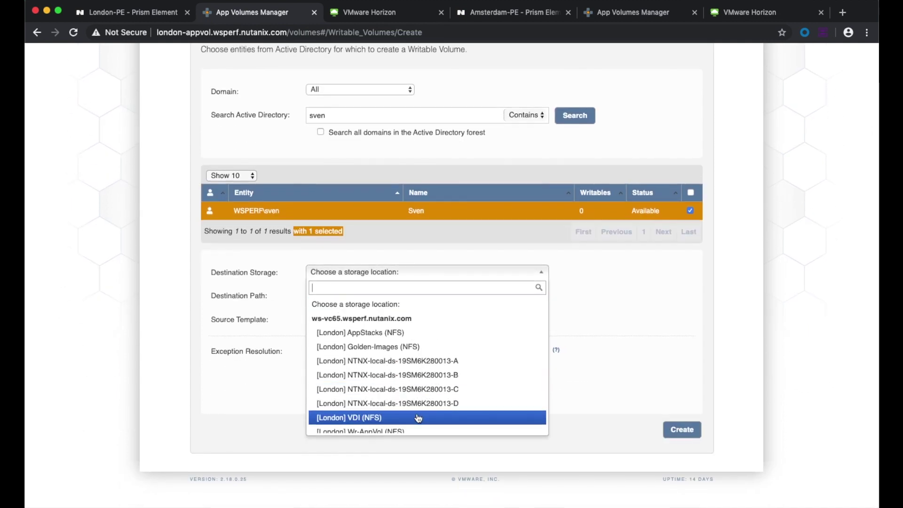
{"action": "scroll", "coordinate": [420, 419], "scroll_direction": "down", "scroll_amount": 1}
{"action": "left_click", "coordinate": [415, 426]}
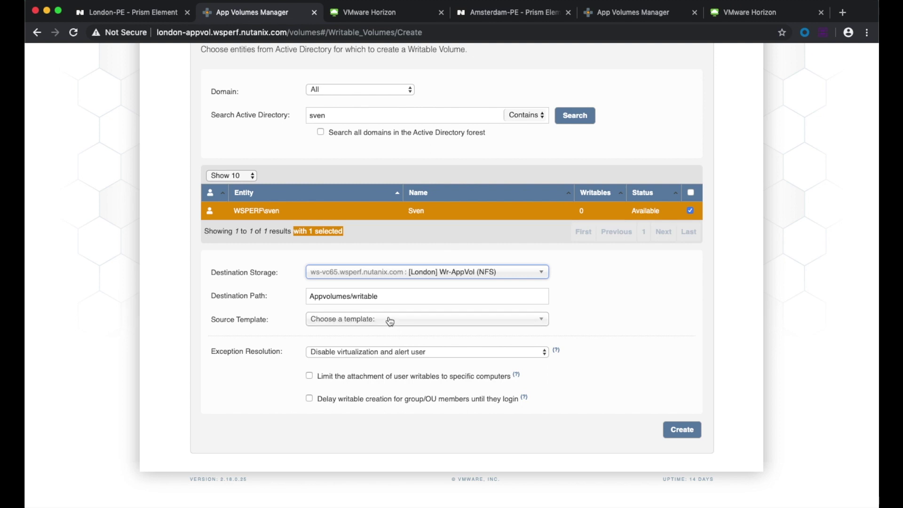
{"action": "left_click", "coordinate": [390, 321]}
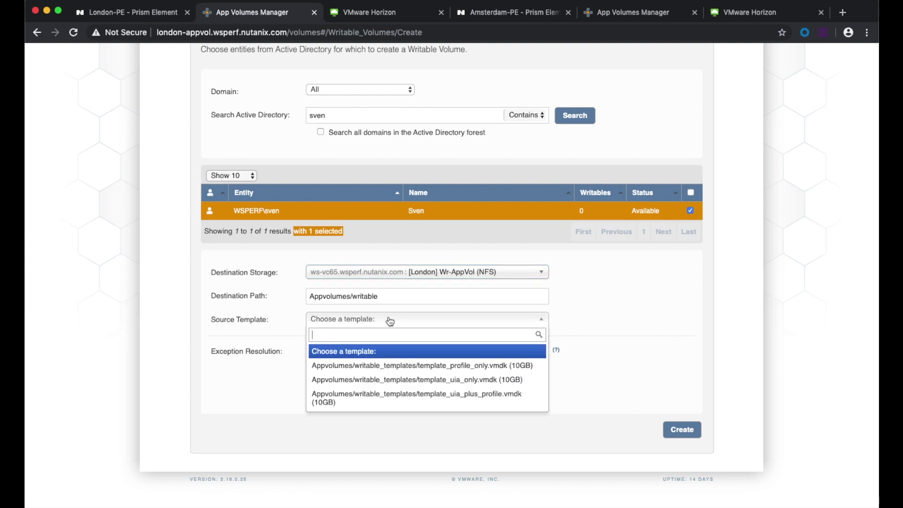
{"action": "left_click", "coordinate": [386, 398]}
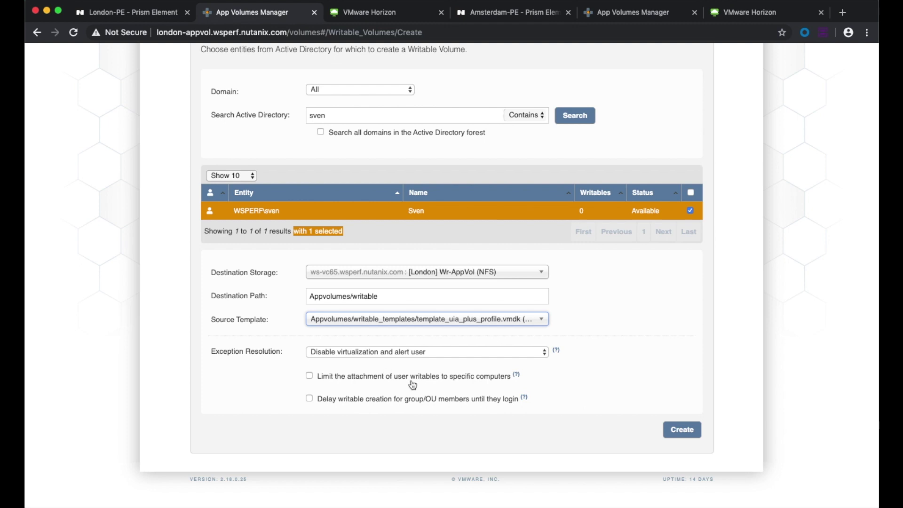
{"action": "left_click", "coordinate": [675, 430]}
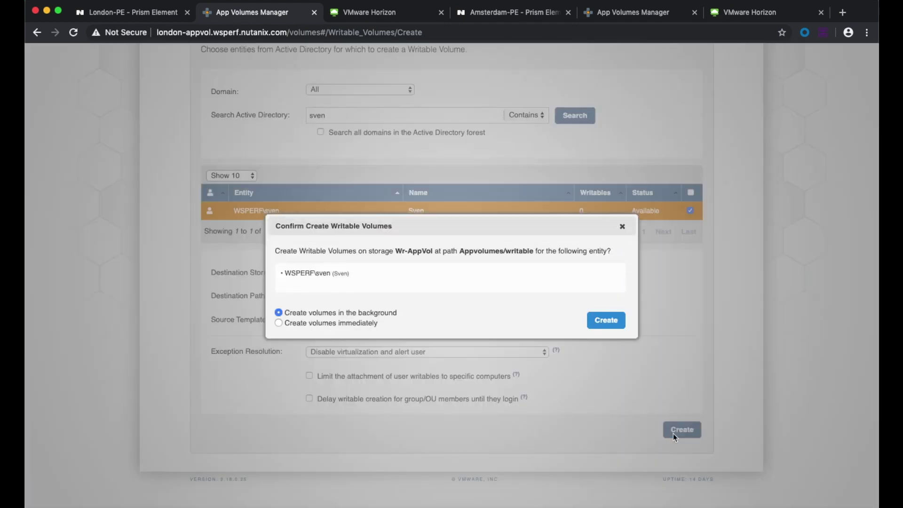
{"action": "left_click", "coordinate": [377, 324]}
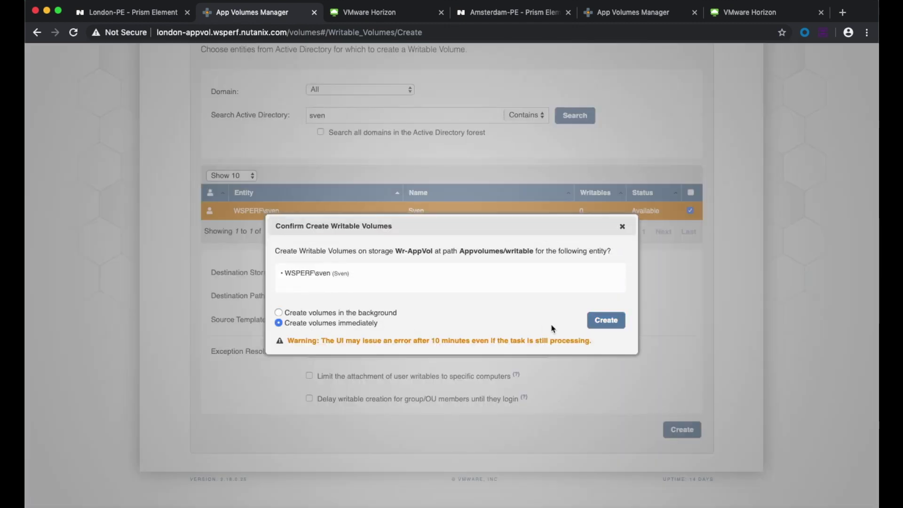
{"action": "left_click", "coordinate": [606, 323]}
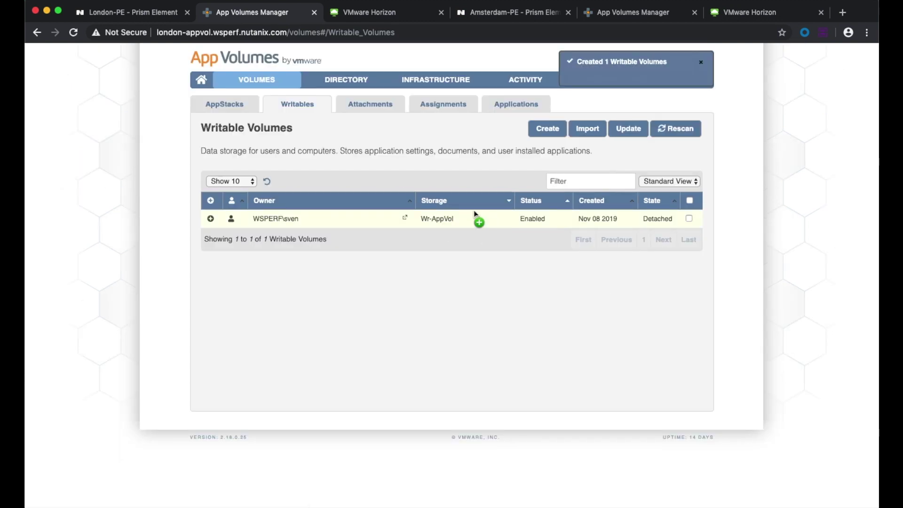
Step: Log in to the London Horizon web client and launch the Windows 10 - London desktop
{"action": "left_click", "coordinate": [376, 15]}
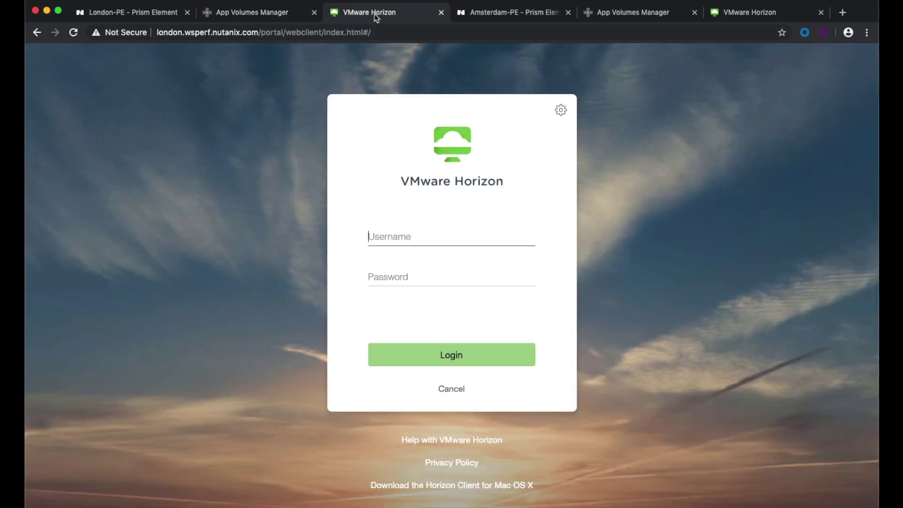
{"action": "type", "text": "sven"}
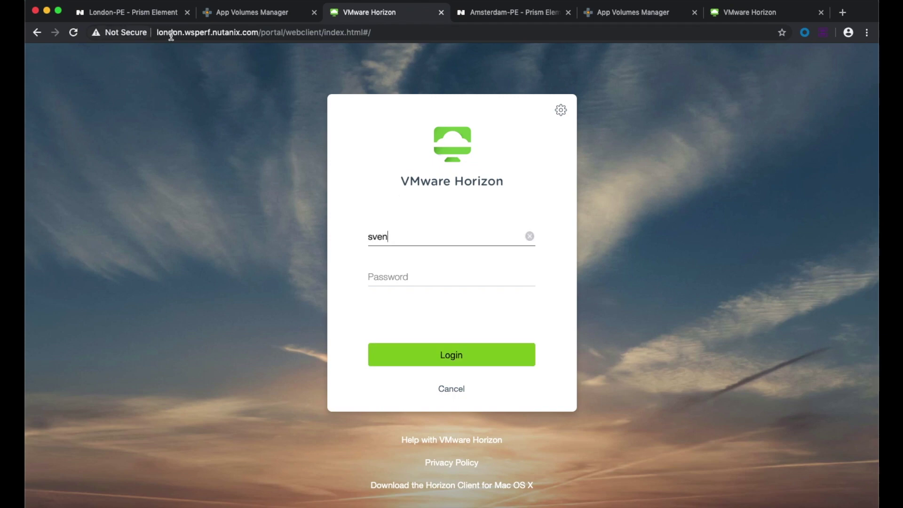
{"action": "left_click", "coordinate": [381, 275]}
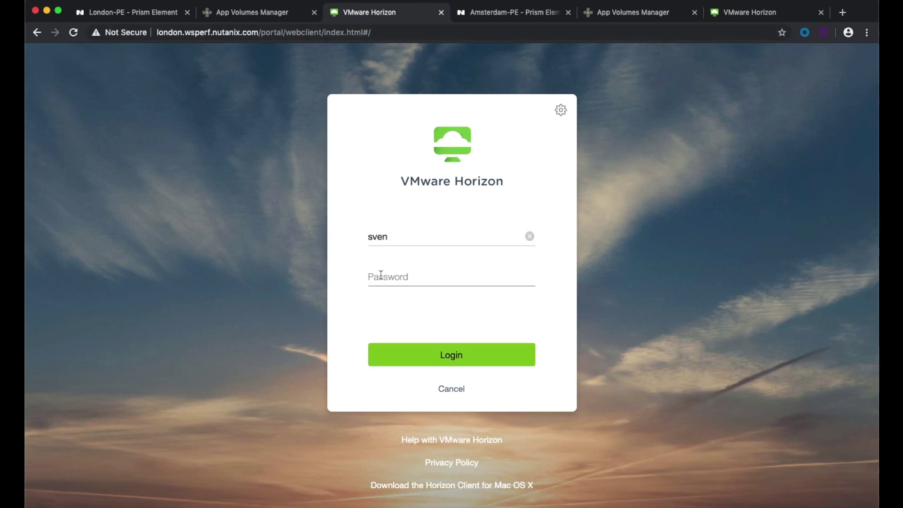
{"action": "type", "text": "•••"}
{"action": "key", "text": "Return"}
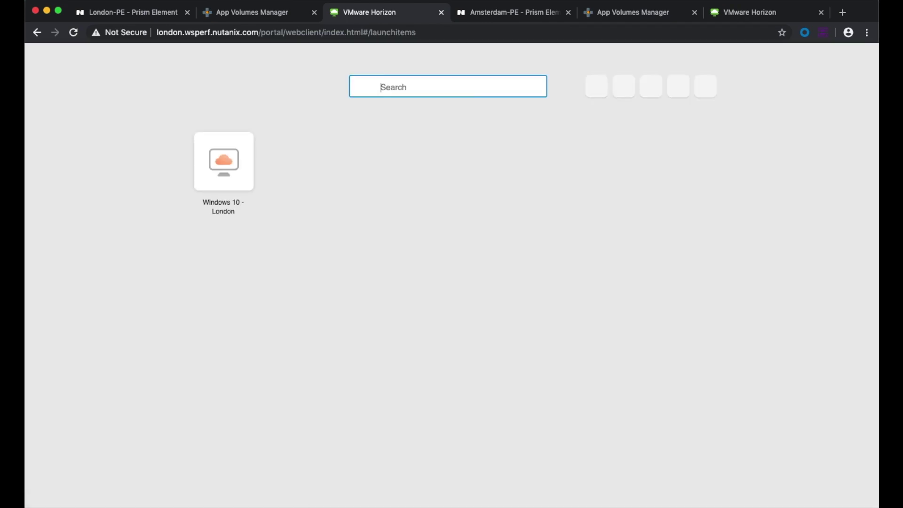
{"action": "left_click", "coordinate": [230, 177]}
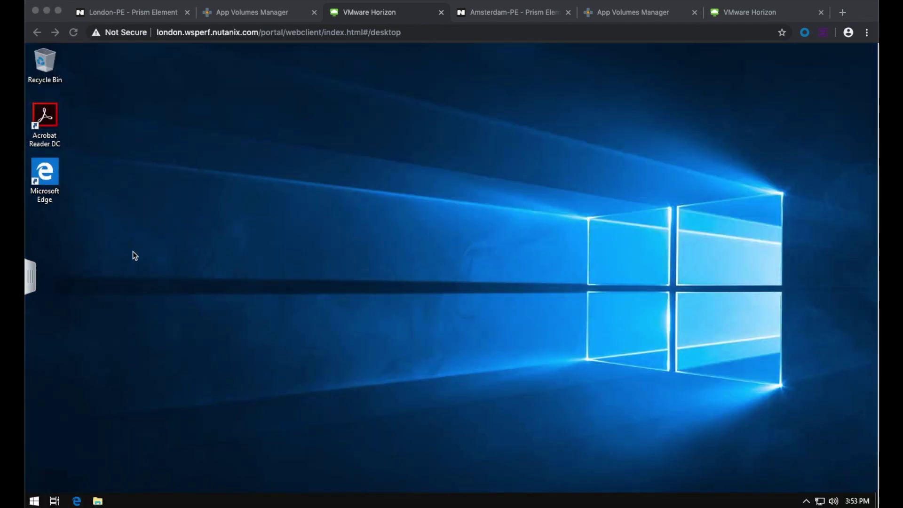
Step: Reload the Writable Volumes page and expand the user's volume to confirm it is attached
{"action": "left_click", "coordinate": [240, 14]}
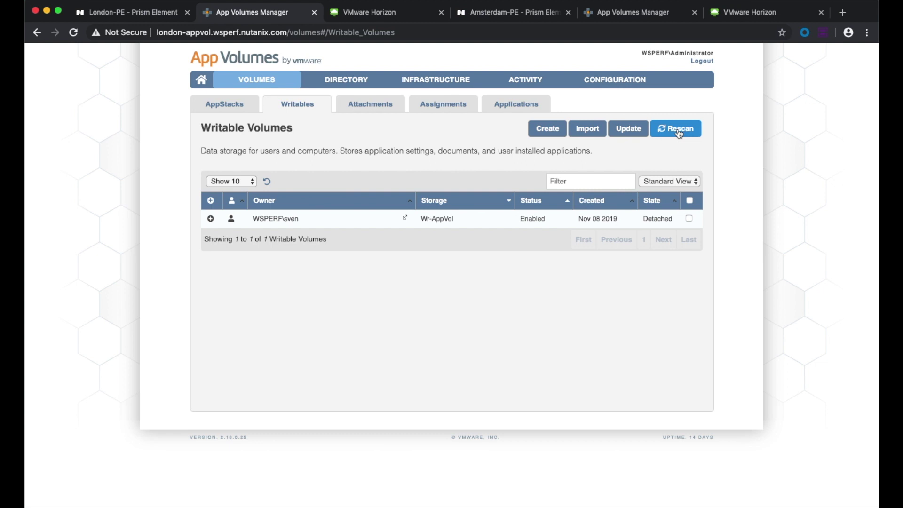
{"action": "left_click", "coordinate": [612, 34]}
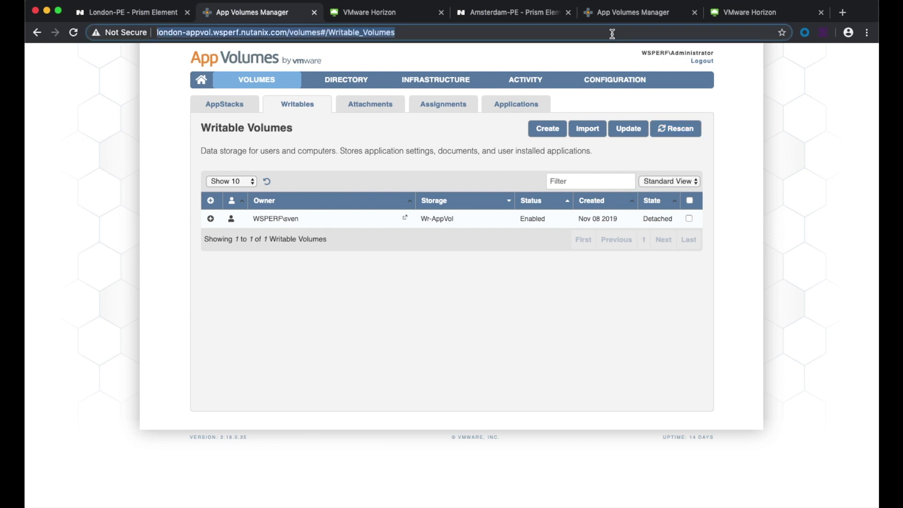
{"action": "key", "text": "Return"}
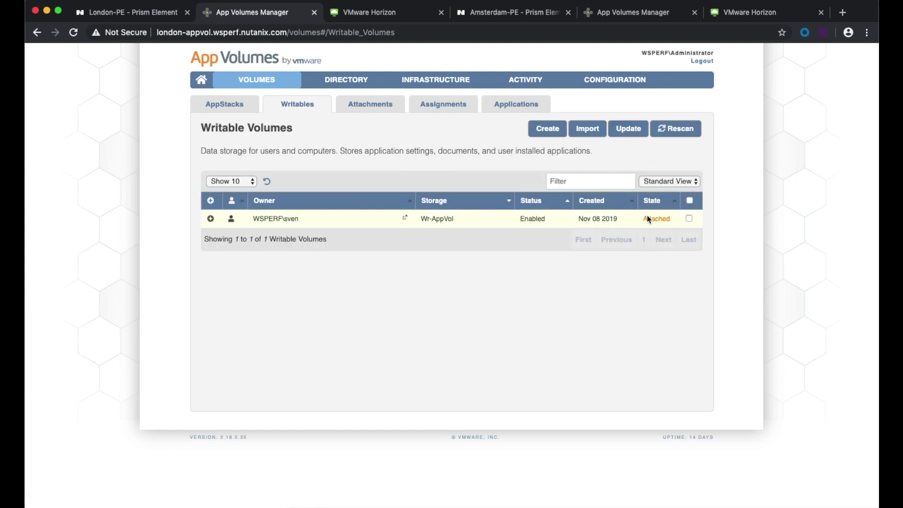
{"action": "left_click", "coordinate": [210, 220]}
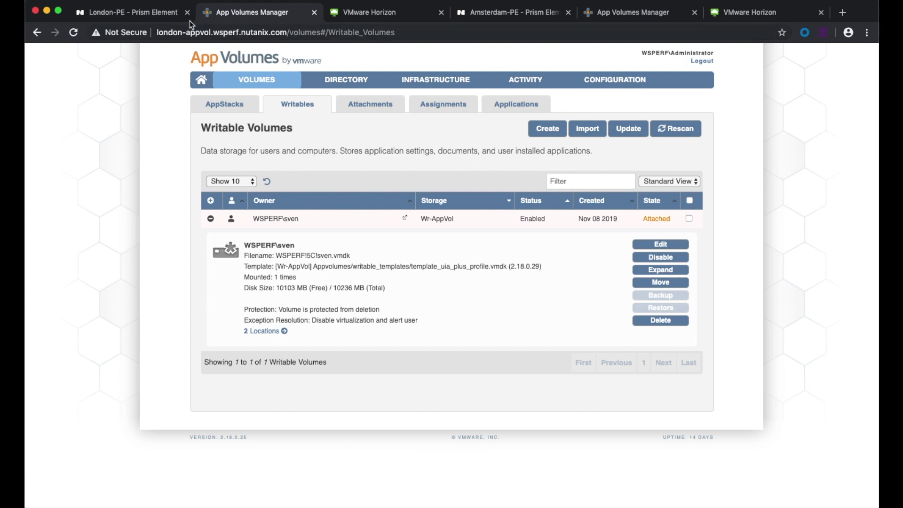
{"action": "left_click", "coordinate": [364, 12]}
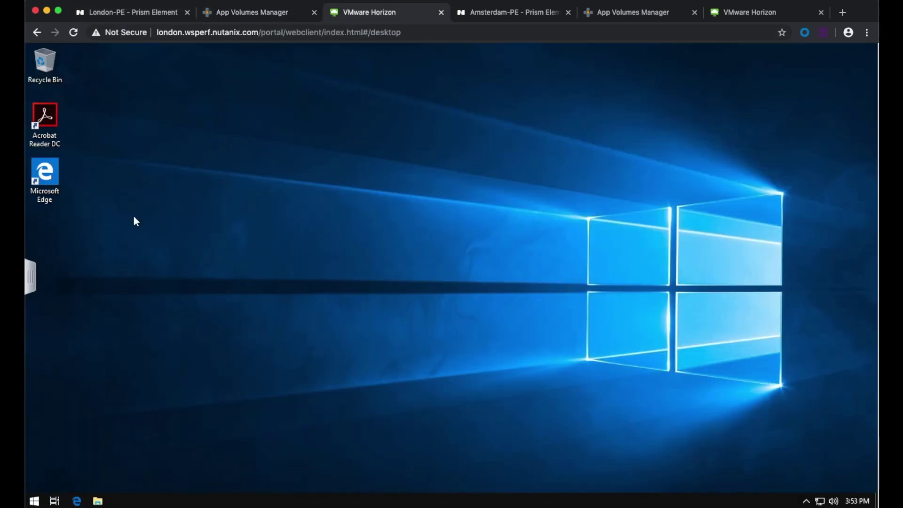
Step: Download and install Google Chrome through an Edge web search
{"action": "double_click", "coordinate": [50, 178]}
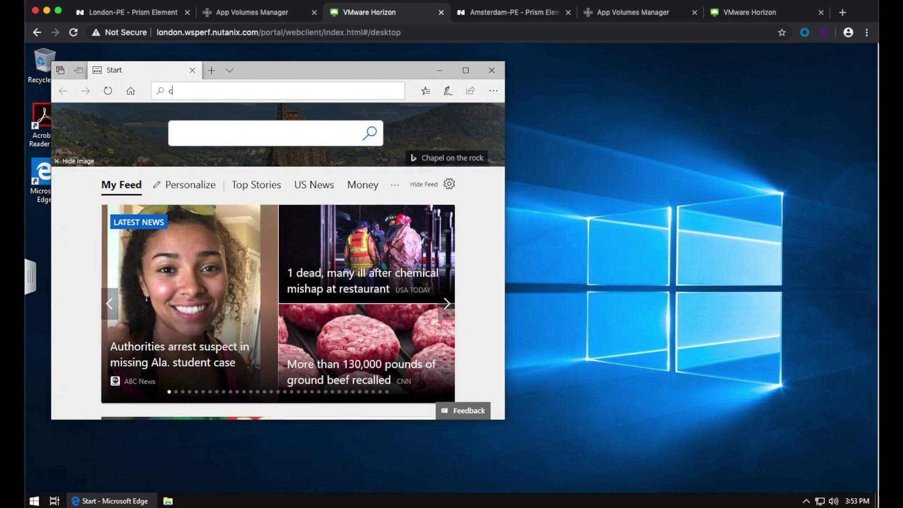
{"action": "type", "text": "chrome"}
{"action": "key", "text": "Return"}
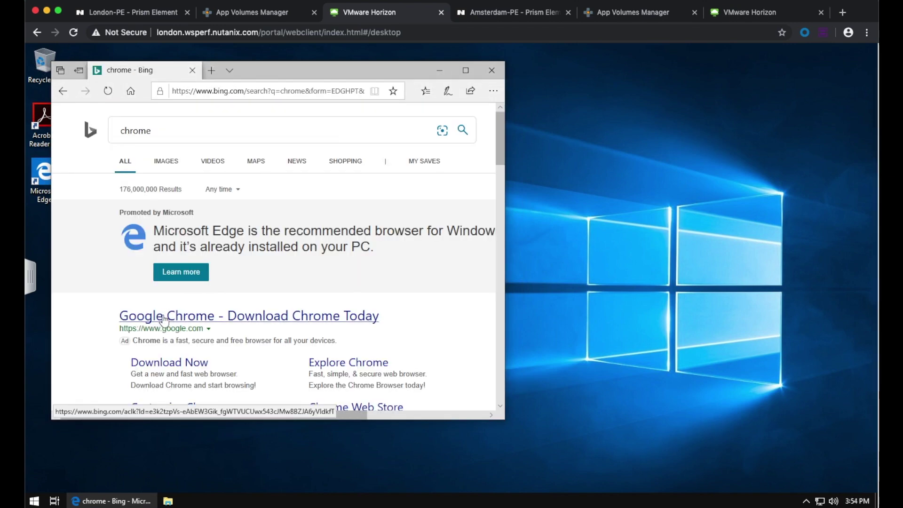
{"action": "left_click", "coordinate": [166, 363]}
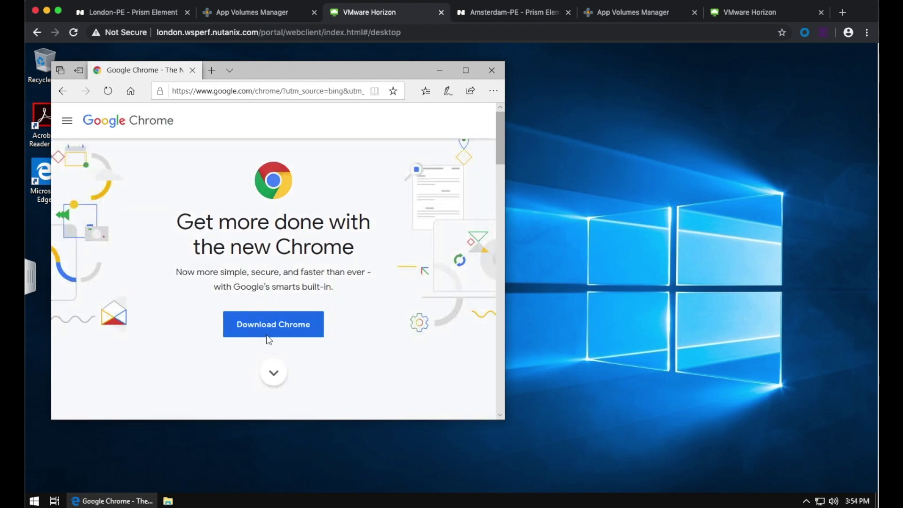
{"action": "left_click", "coordinate": [272, 333]}
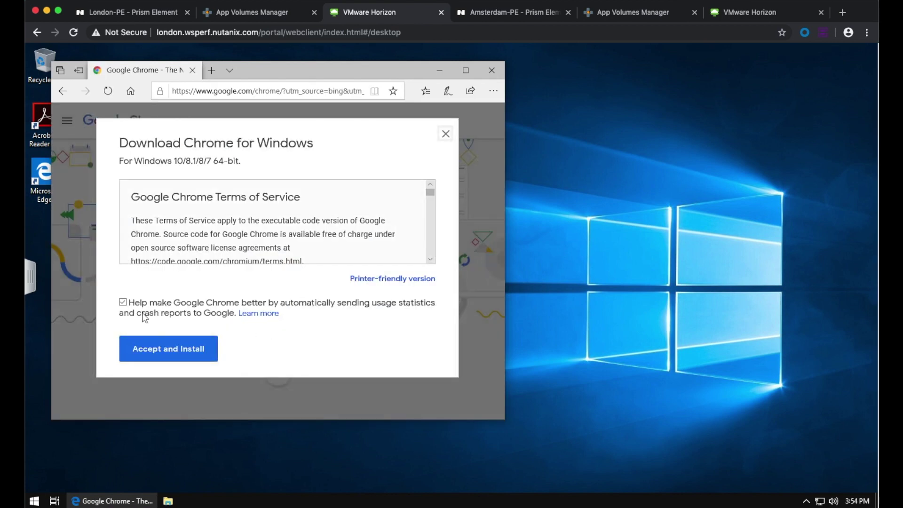
{"action": "left_click", "coordinate": [154, 349]}
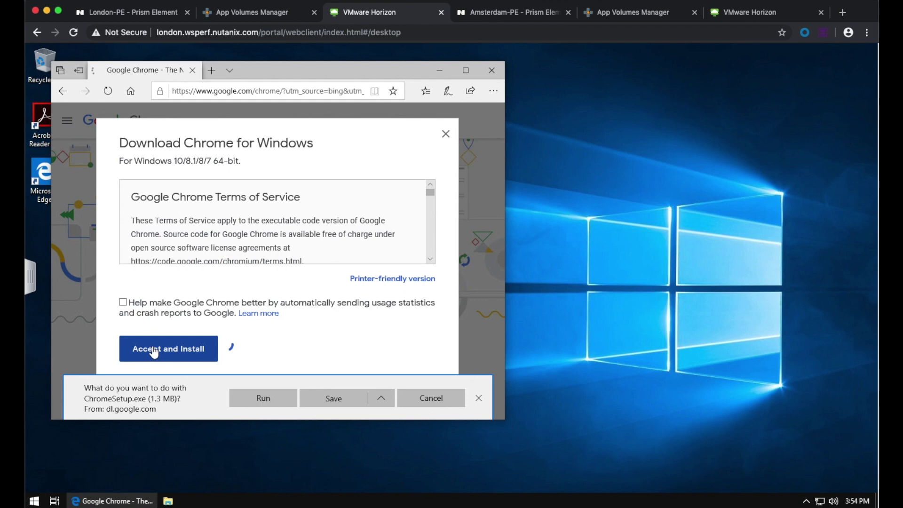
{"action": "left_click", "coordinate": [258, 394]}
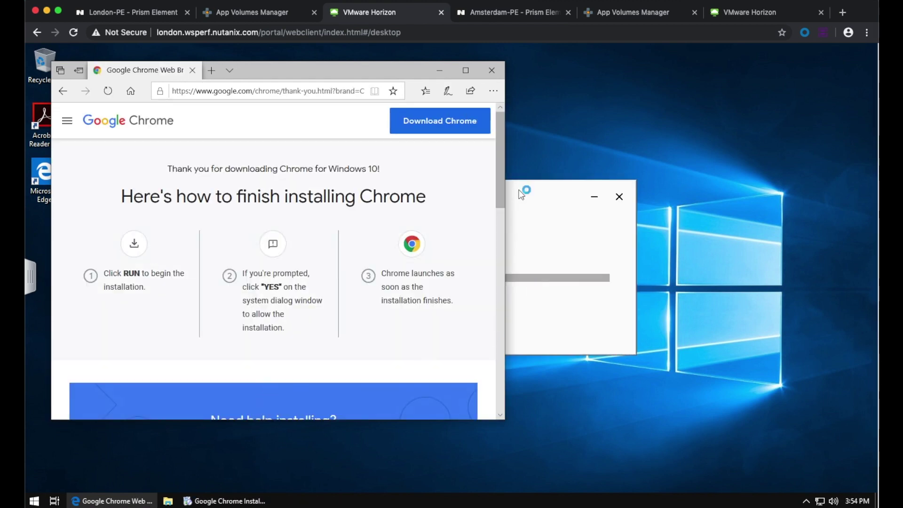
{"action": "left_click", "coordinate": [491, 70]}
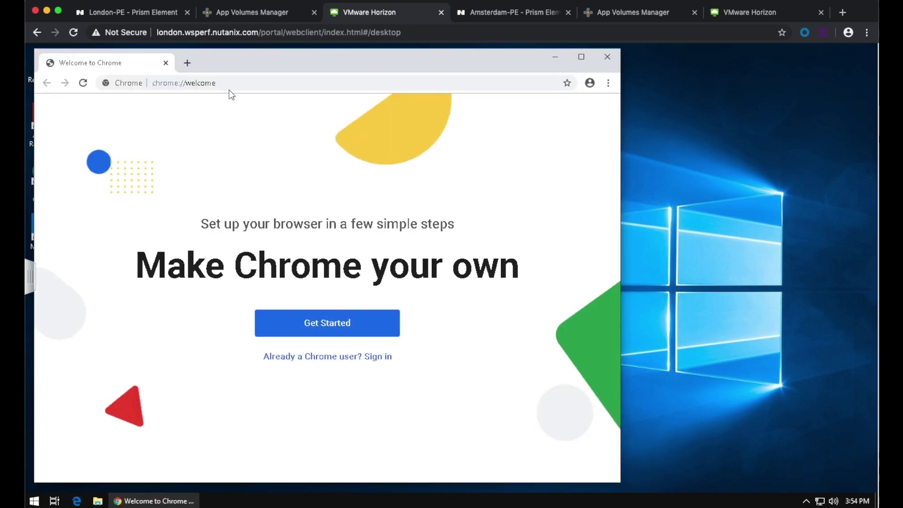
Step: Search for FileZilla in Chrome and download the standard FileZilla Client installer
{"action": "left_click", "coordinate": [228, 83]}
{"action": "key", "text": "BackSpace"}
{"action": "type", "text": "filezil"}
{"action": "key", "text": "Return"}
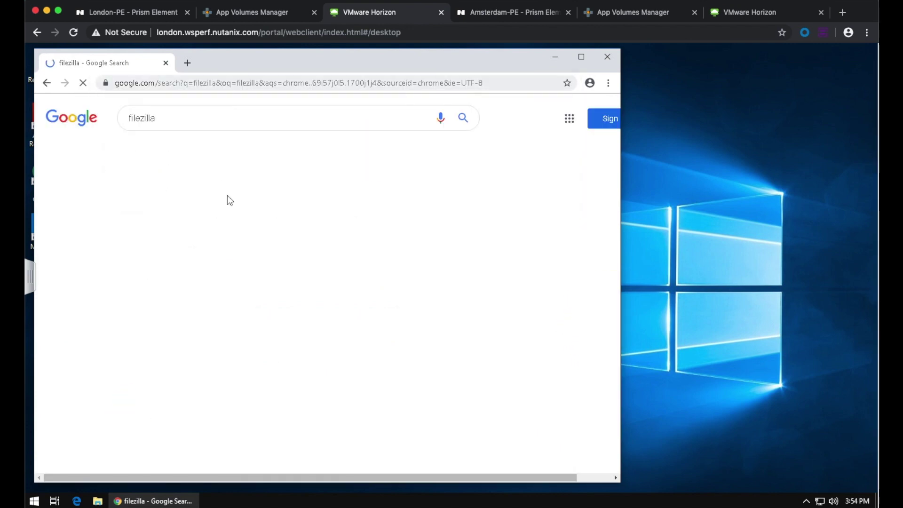
{"action": "left_click", "coordinate": [188, 289]}
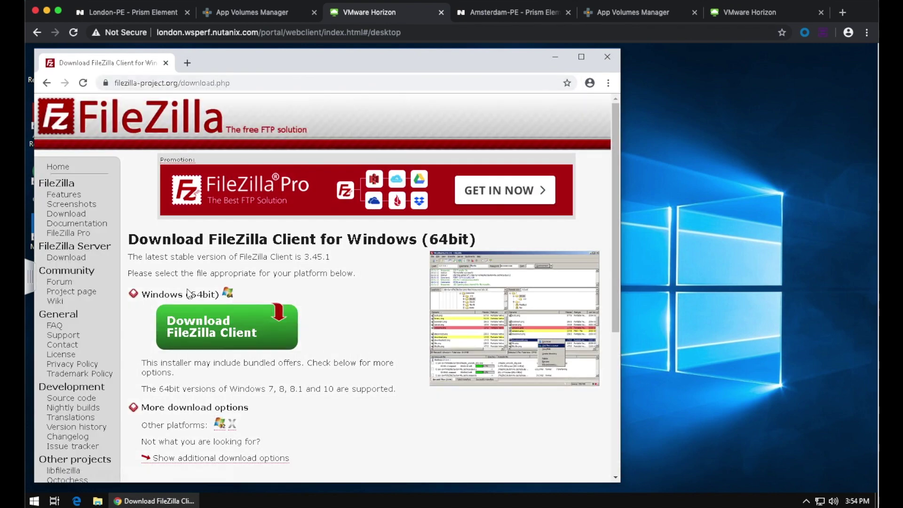
{"action": "left_click", "coordinate": [212, 330]}
{"action": "left_click", "coordinate": [328, 424]}
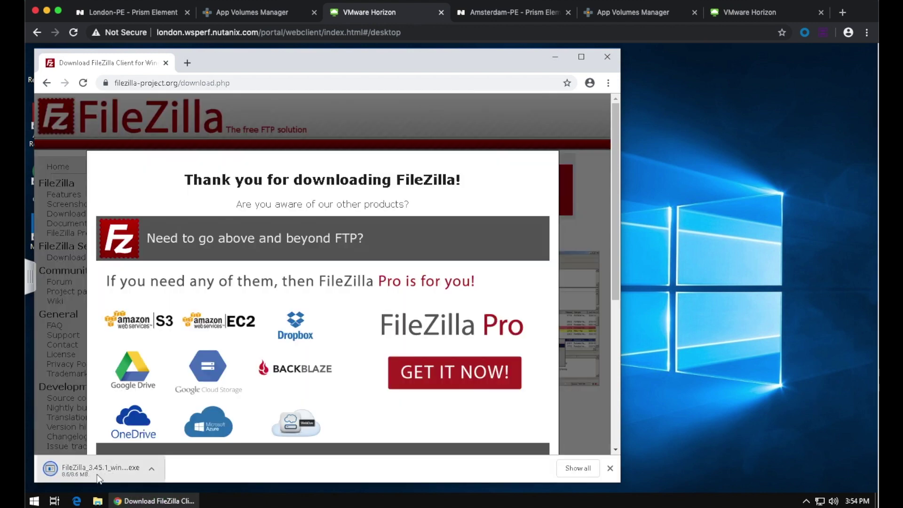
Step: Install FileZilla Client with default components and folder, then close FileZilla and Chrome
{"action": "left_click", "coordinate": [96, 472]}
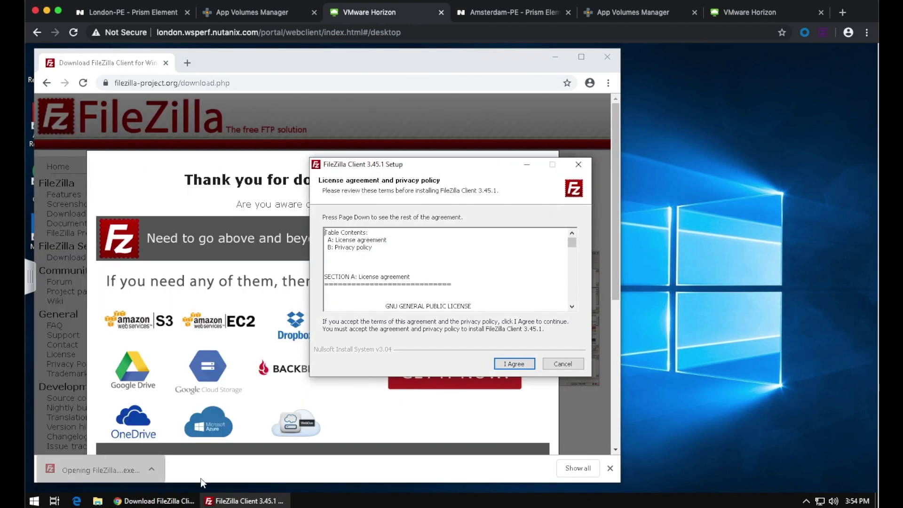
{"action": "left_click", "coordinate": [512, 362]}
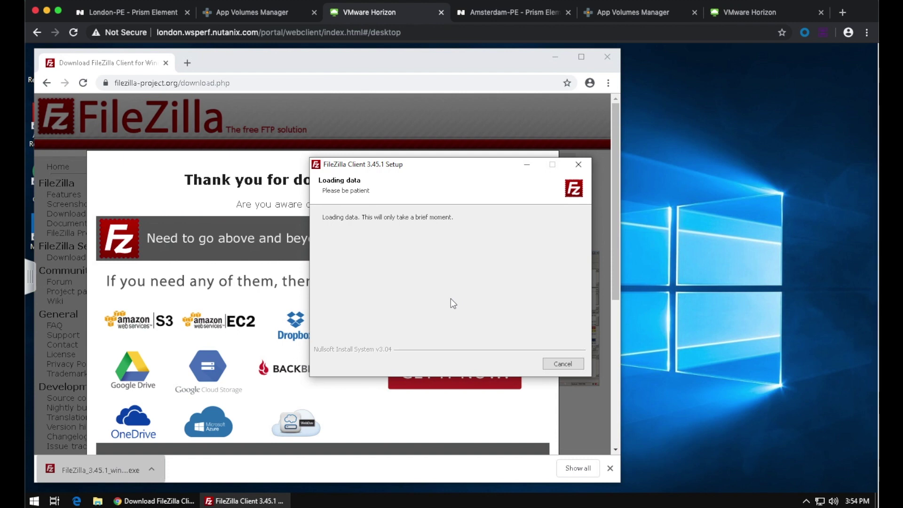
{"action": "left_click", "coordinate": [508, 363]}
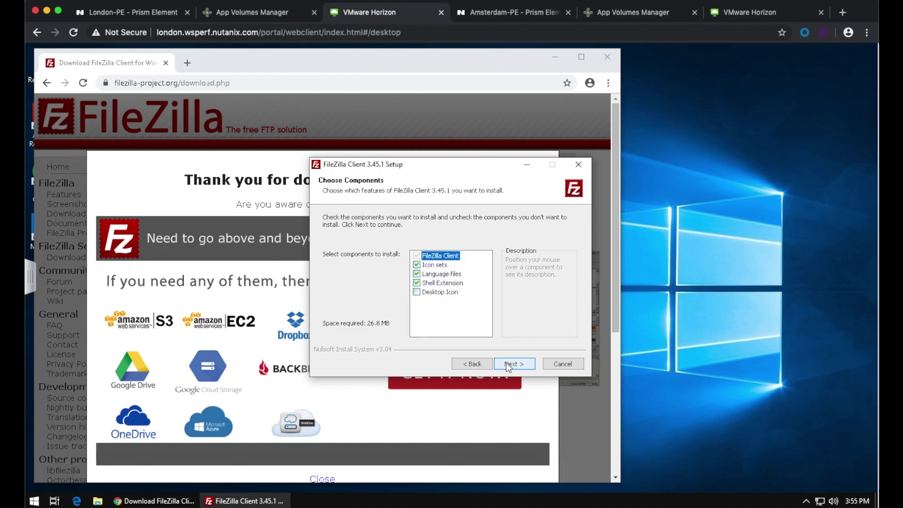
{"action": "left_click", "coordinate": [515, 364]}
{"action": "left_click", "coordinate": [516, 366]}
{"action": "left_click", "coordinate": [516, 366]}
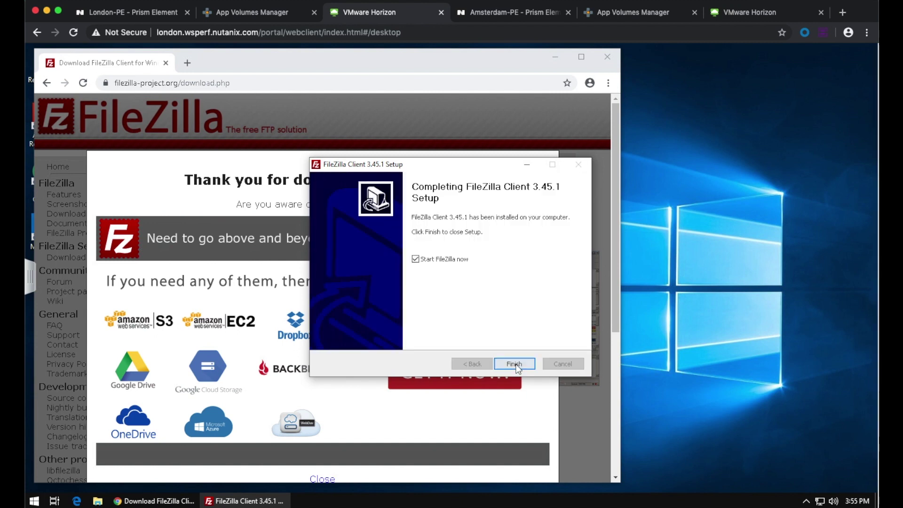
{"action": "left_click", "coordinate": [515, 364]}
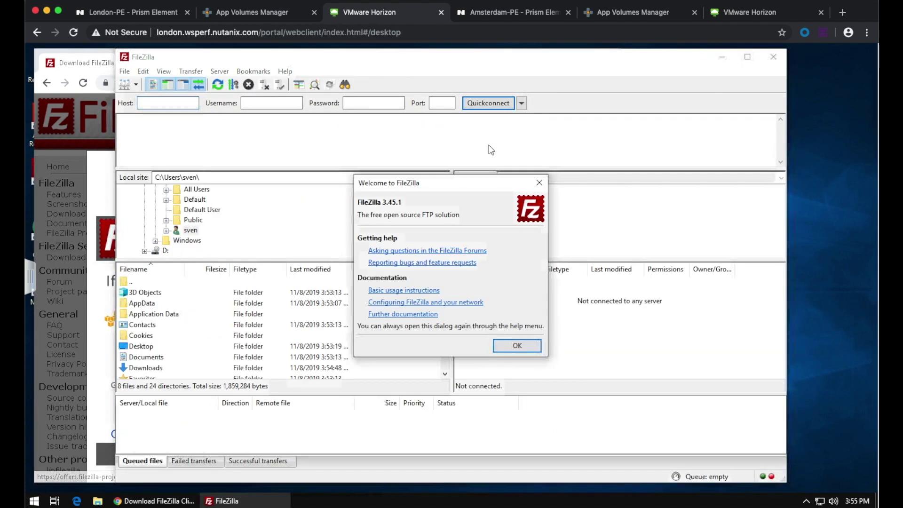
{"action": "left_click", "coordinate": [517, 345]}
{"action": "left_click", "coordinate": [773, 57]}
{"action": "left_click", "coordinate": [608, 57]}
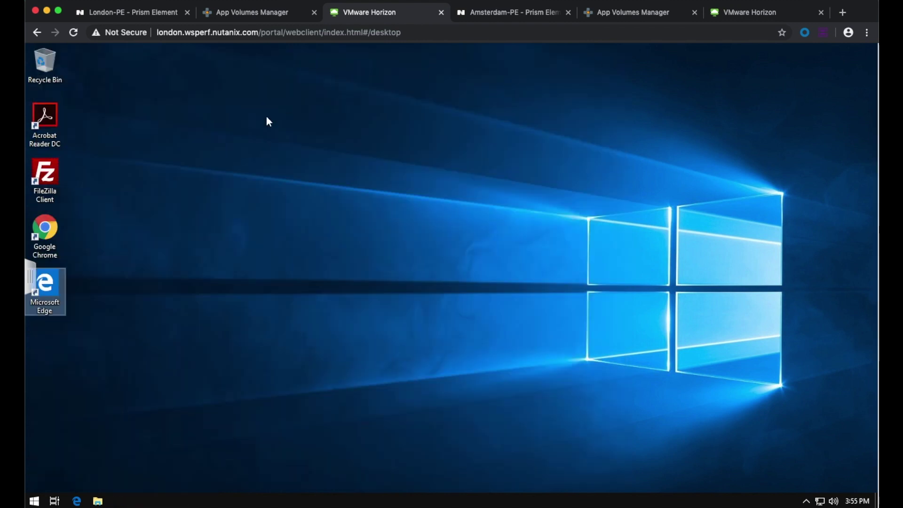
Step: Create a new Word document on the desktop named 'Nutanix DR'
{"action": "right_click", "coordinate": [167, 190]}
{"action": "mouse_move", "coordinate": [208, 269]}
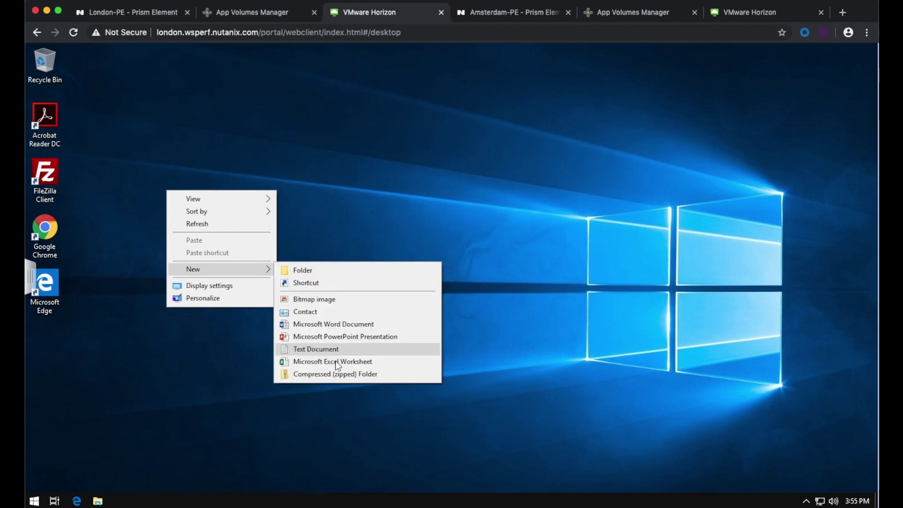
{"action": "left_click", "coordinate": [335, 324]}
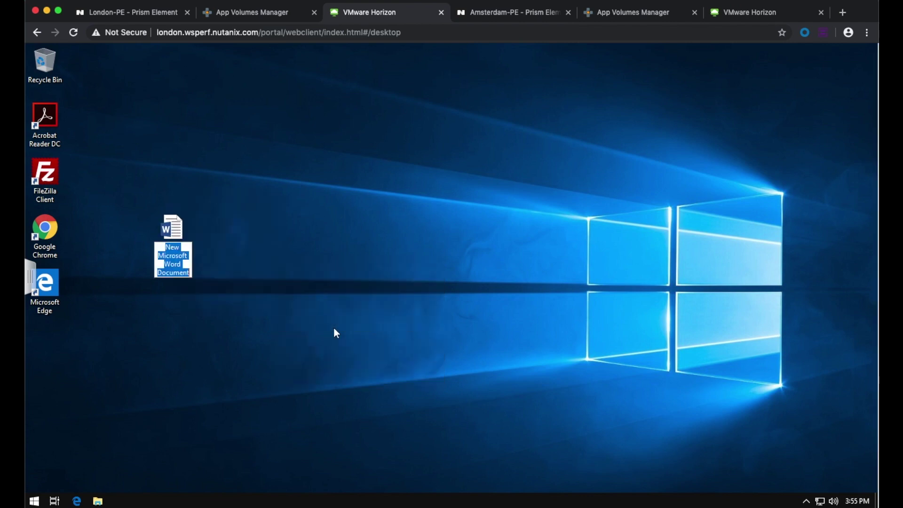
{"action": "type", "text": "Nut"}
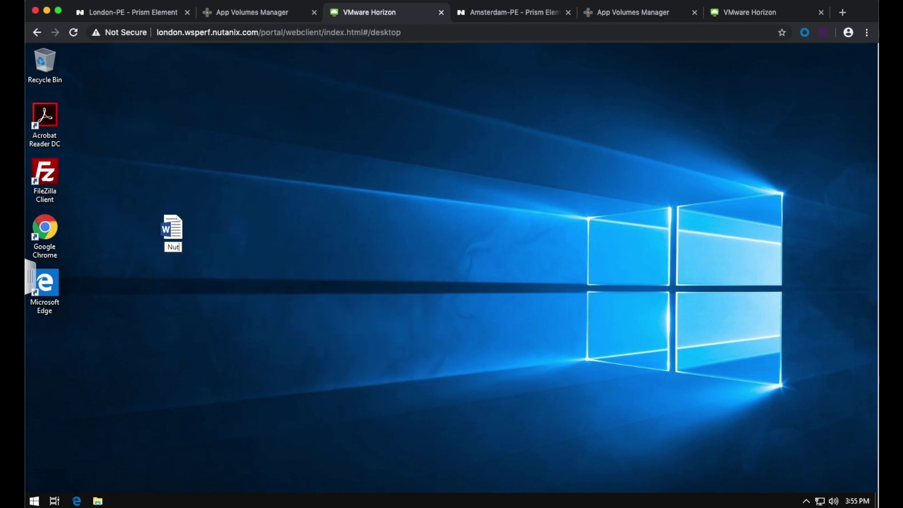
{"action": "type", "text": "anix DR"}
{"action": "key", "text": "Return"}
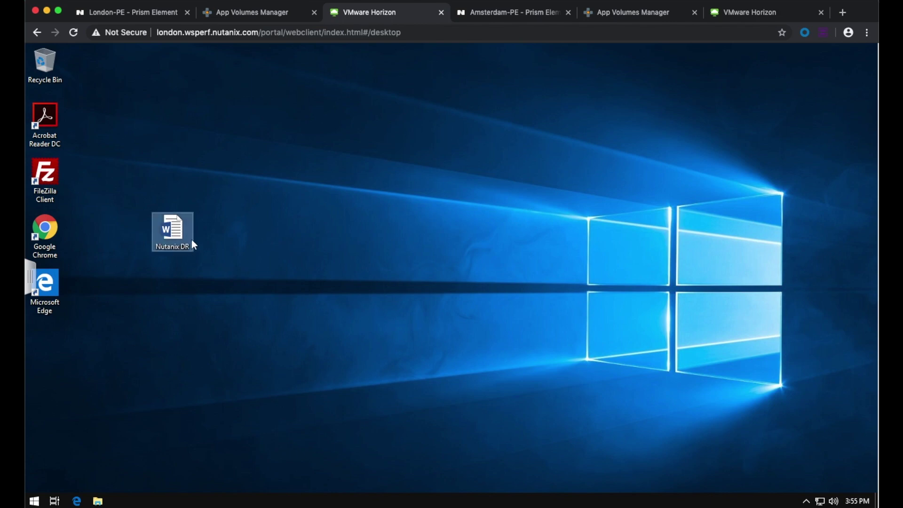
Step: Type 'App Volumes writable volumes Disaster recovery with Nutanix.' into Nutanix DR and close Word
{"action": "double_click", "coordinate": [178, 231]}
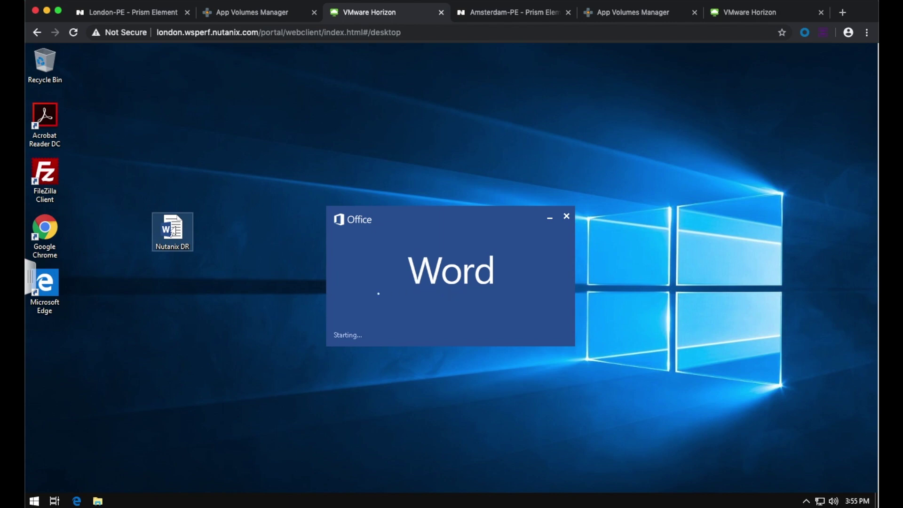
{"action": "type", "text": "App"}
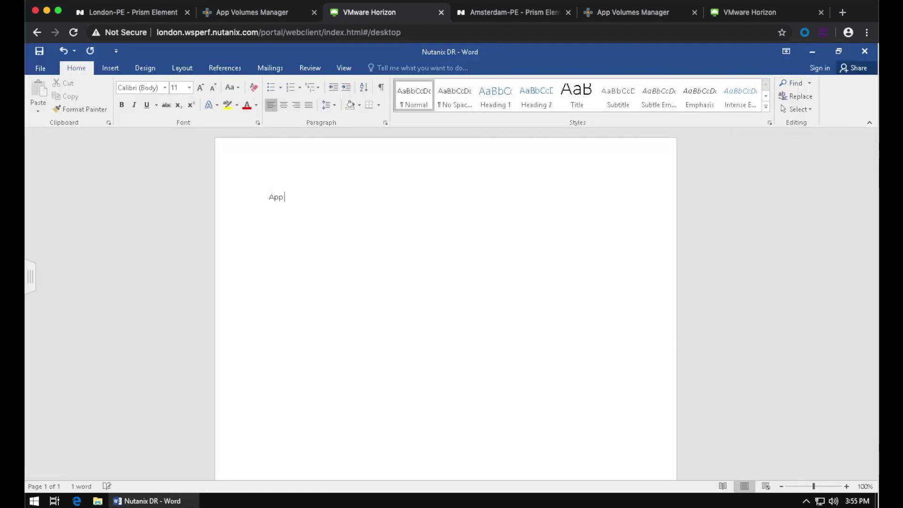
{"action": "type", "text": " Volumes writable"}
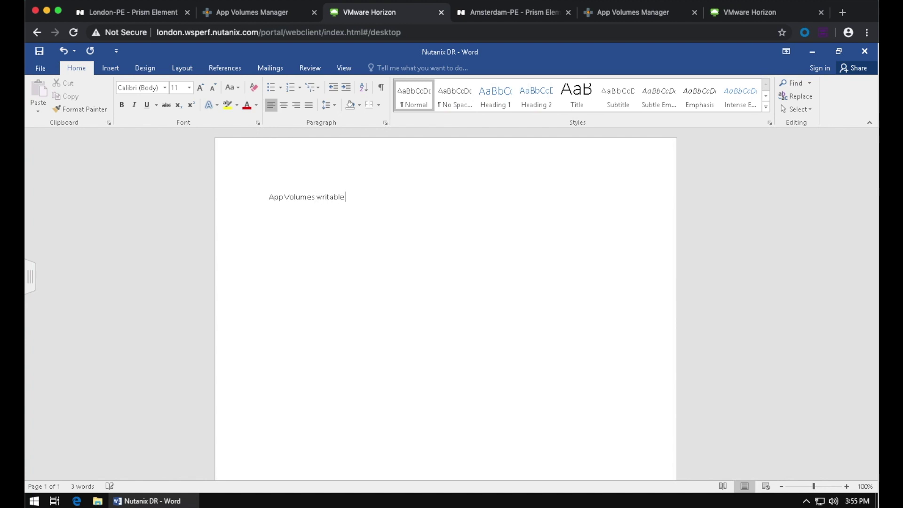
{"action": "type", "text": " volumes Disaster recovery with Nutanix."}
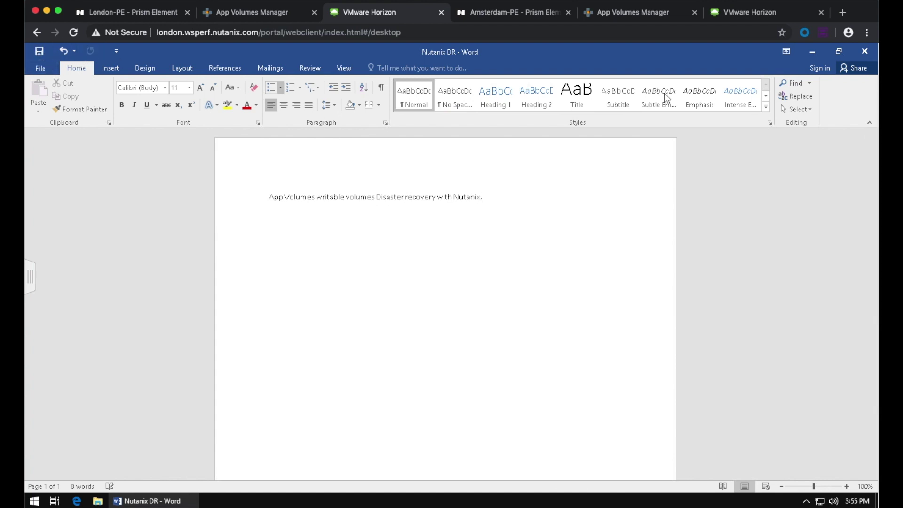
{"action": "left_click", "coordinate": [864, 50]}
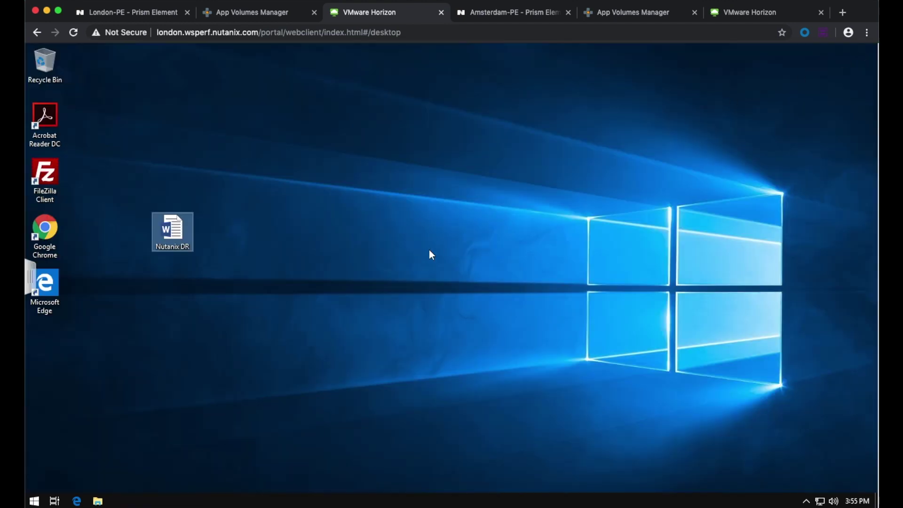
Step: Sign out of the London Windows 10 desktop and close the Disconnected notice
{"action": "left_click", "coordinate": [35, 500]}
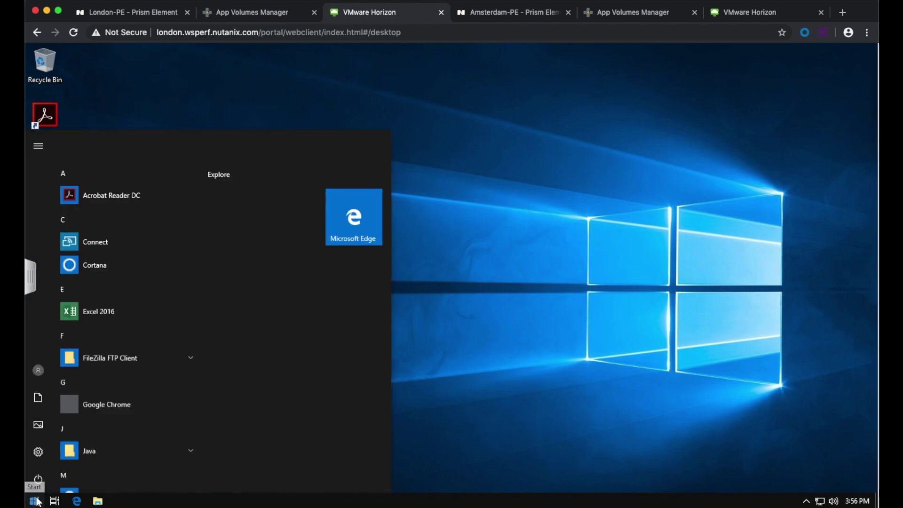
{"action": "left_click", "coordinate": [39, 374]}
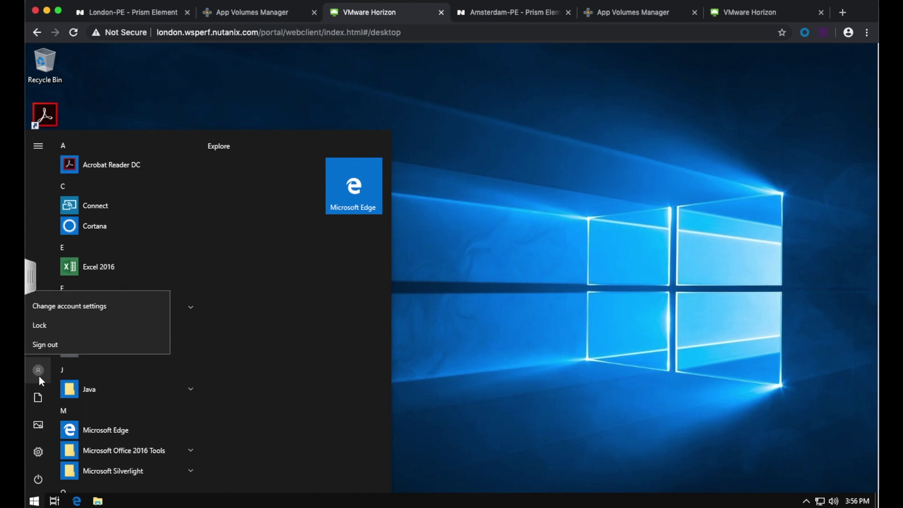
{"action": "left_click", "coordinate": [45, 339]}
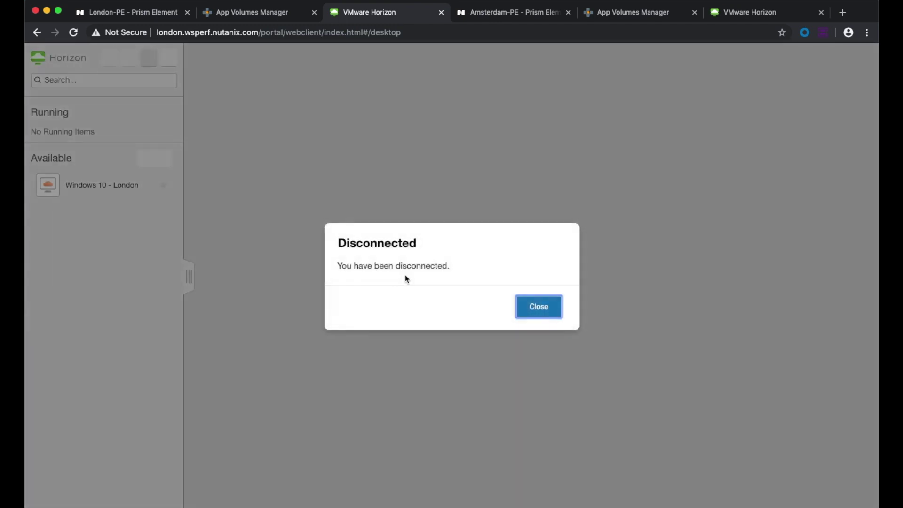
{"action": "left_click", "coordinate": [546, 320]}
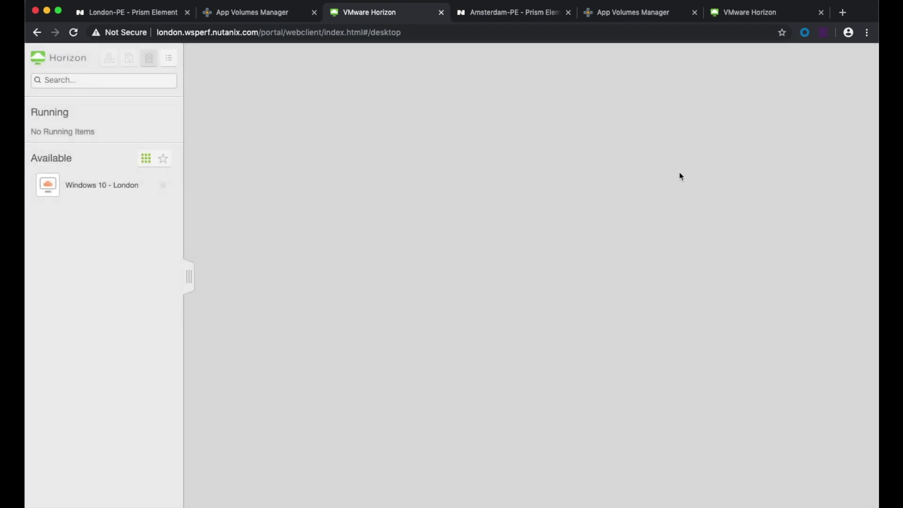
{"action": "left_click", "coordinate": [747, 15]}
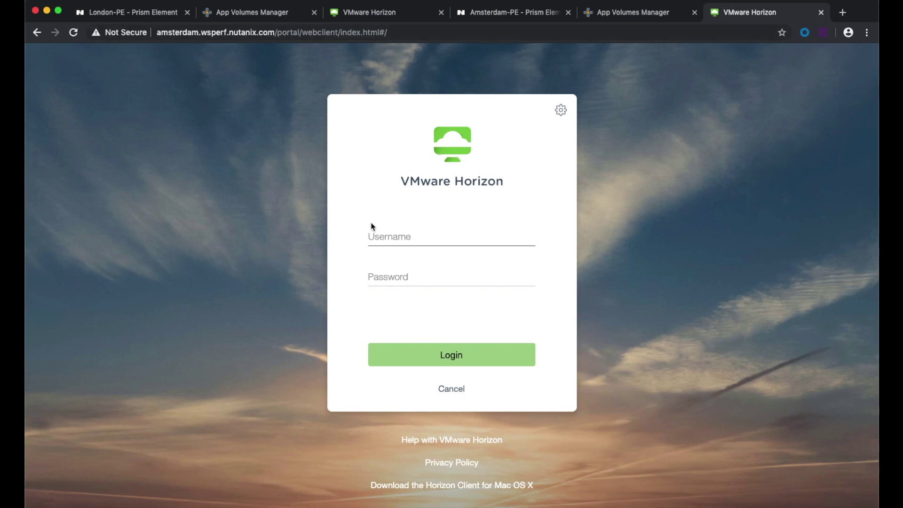
Step: Log in to Amsterdam Horizon with the user's credentials and launch Windows 10 - Amsterdam
{"action": "type", "text": "sven"}
{"action": "key", "text": "Tab"}
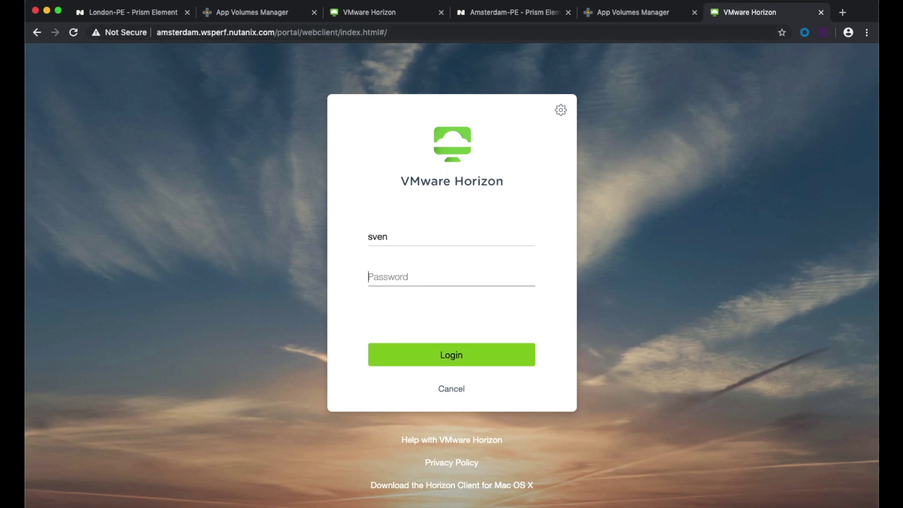
{"action": "type", "text": "•••••"}
{"action": "key", "text": "Return"}
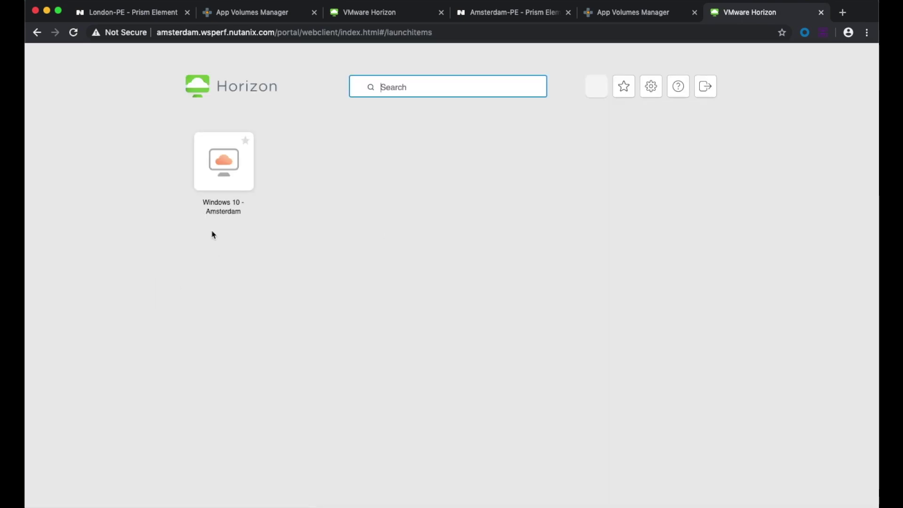
{"action": "left_click", "coordinate": [240, 183]}
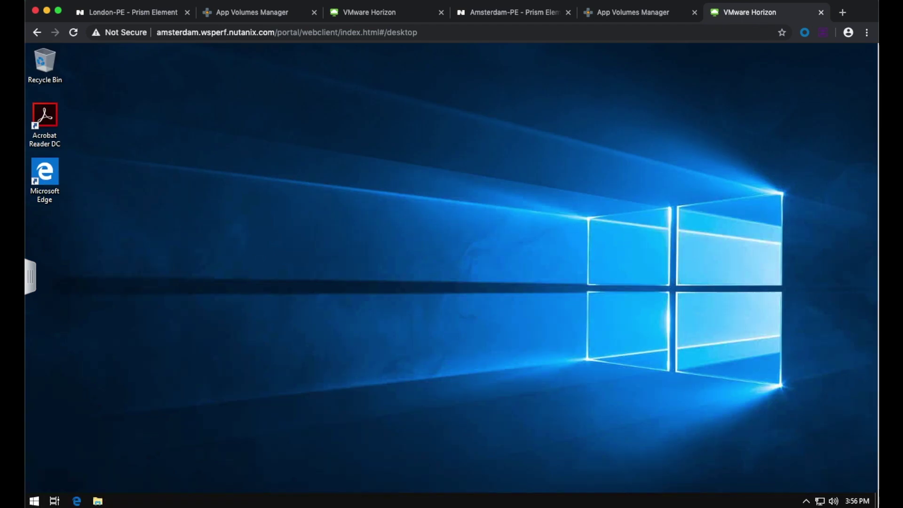
Step: Sign out of the Amsterdam desktop and log out of the Horizon portal
{"action": "left_click", "coordinate": [34, 501]}
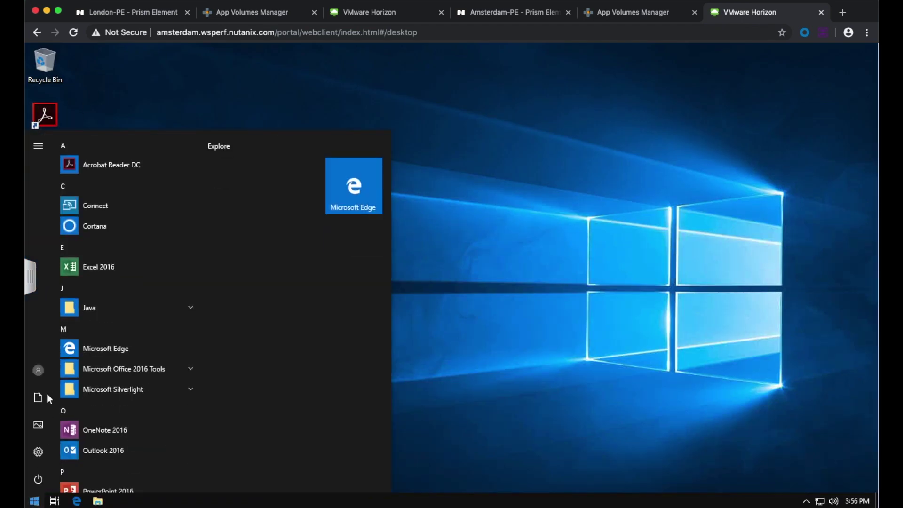
{"action": "left_click", "coordinate": [41, 369]}
{"action": "left_click", "coordinate": [48, 337]}
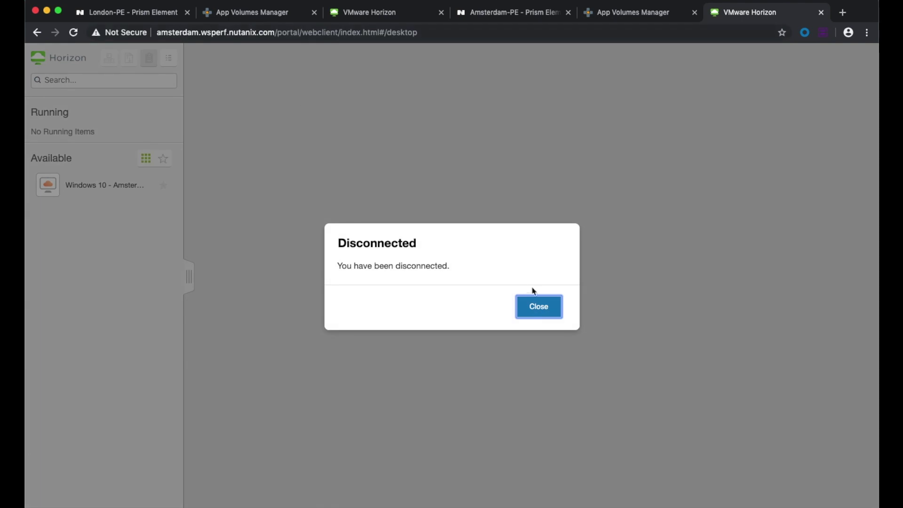
{"action": "left_click", "coordinate": [537, 305]}
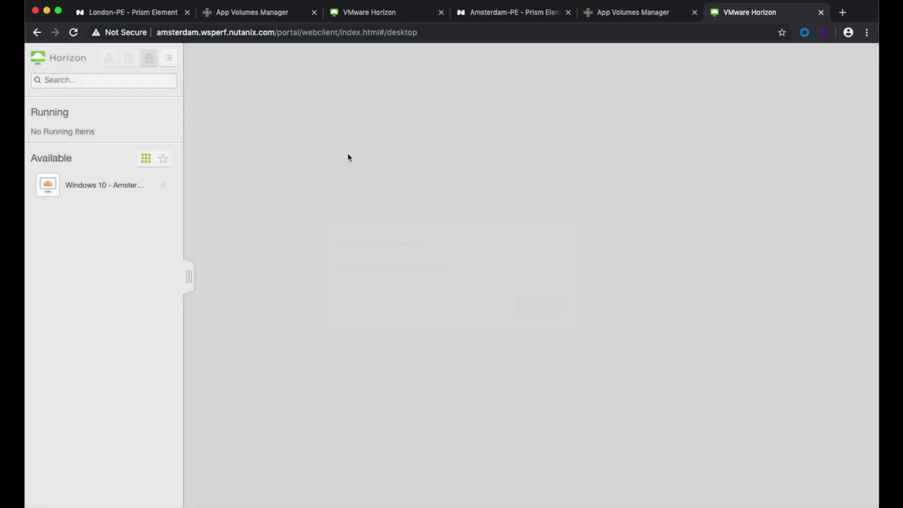
{"action": "left_click", "coordinate": [178, 63]}
{"action": "left_click", "coordinate": [211, 129]}
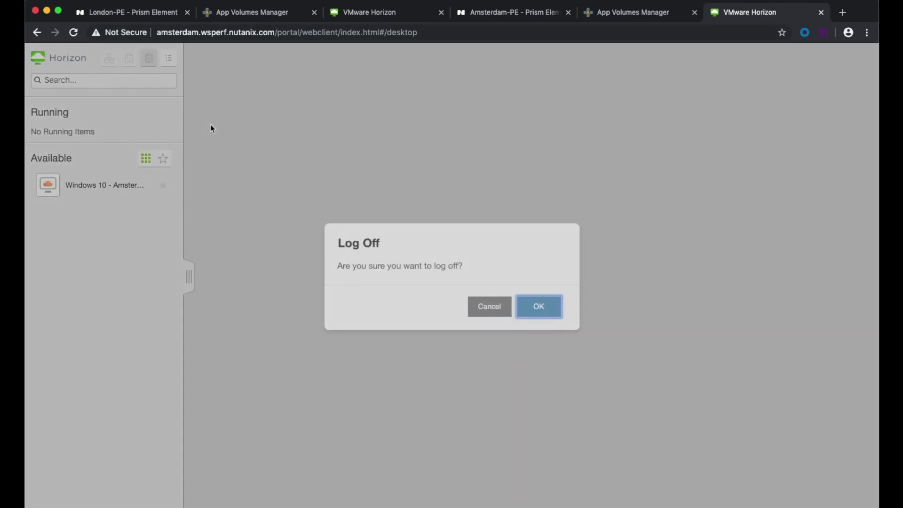
{"action": "left_click", "coordinate": [536, 311]}
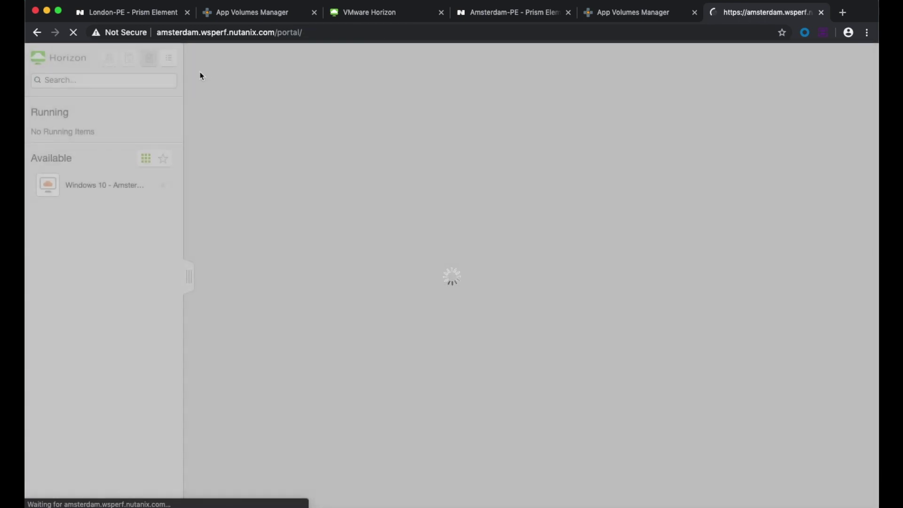
{"action": "left_click", "coordinate": [150, 15]}
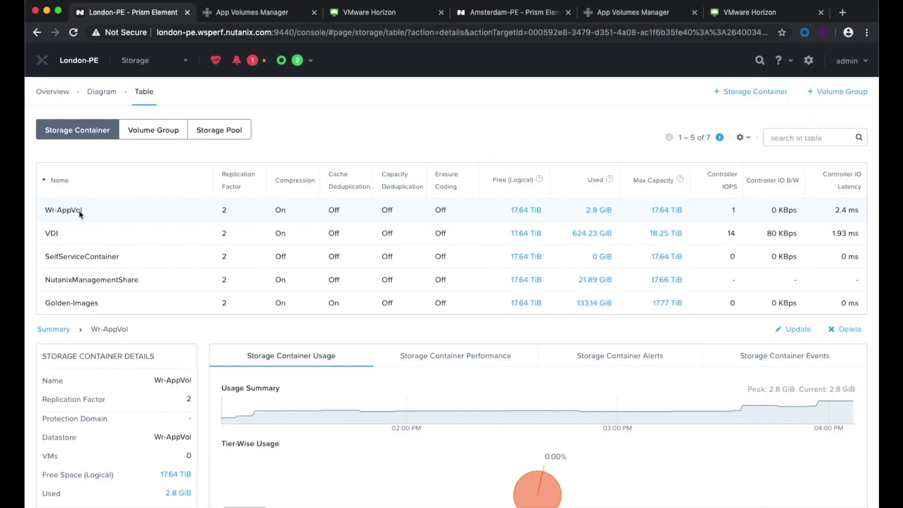
Step: Show the Data Protection table with Repl-Golden-Images and bring up the London CVM SSH terminal
{"action": "left_click", "coordinate": [143, 70]}
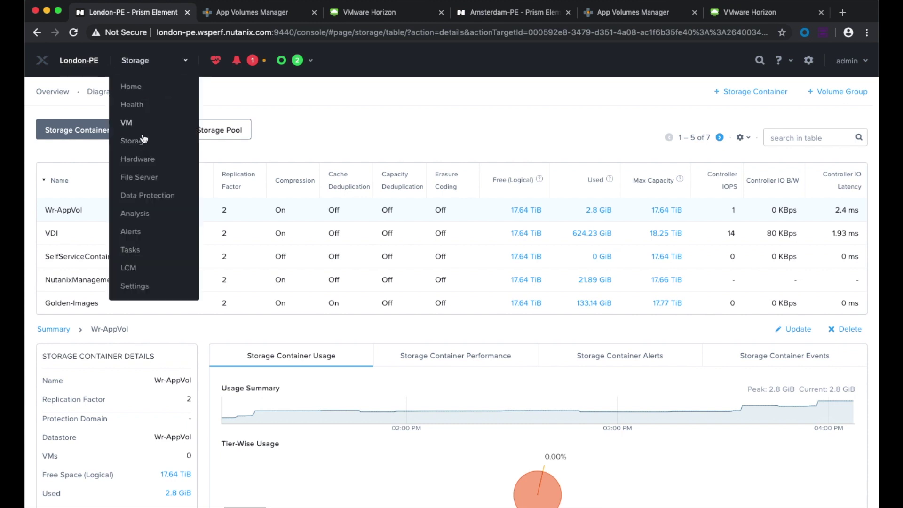
{"action": "left_click", "coordinate": [147, 197]}
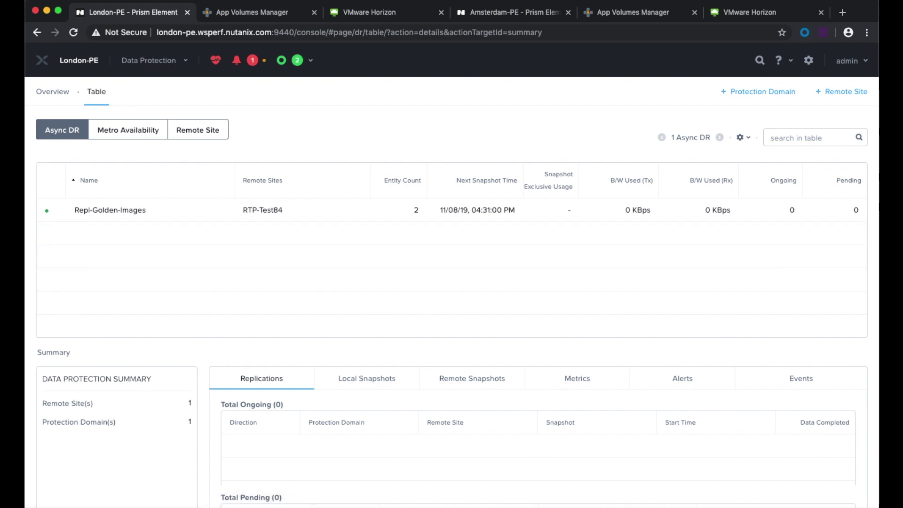
{"action": "key", "text": "super+Tab"}
{"action": "left_click_drag", "start_coordinate": [389, 89], "coordinate": [383, 136]}
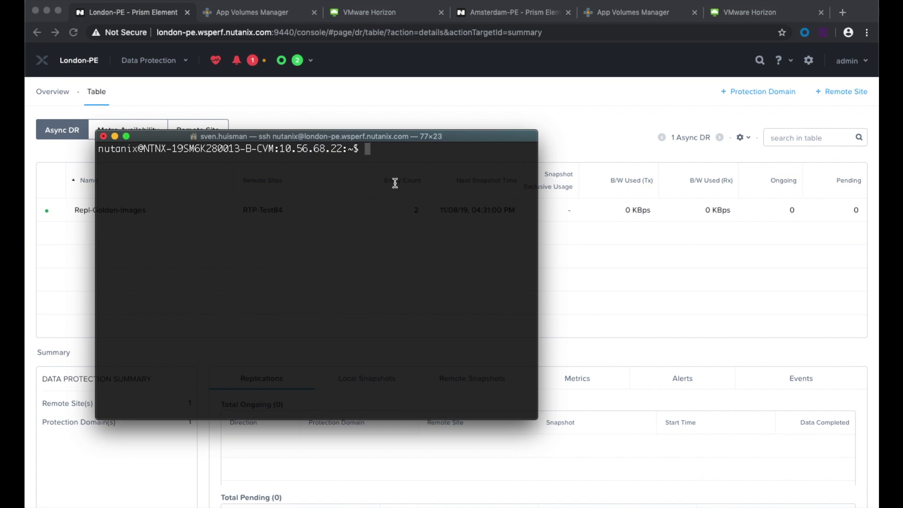
Step: Run ncli 'vstore protect name=Wr-AppVol', confirming Protected true and the new domain name
{"action": "type", "text": "ncli"}
{"action": "key", "text": "Return"}
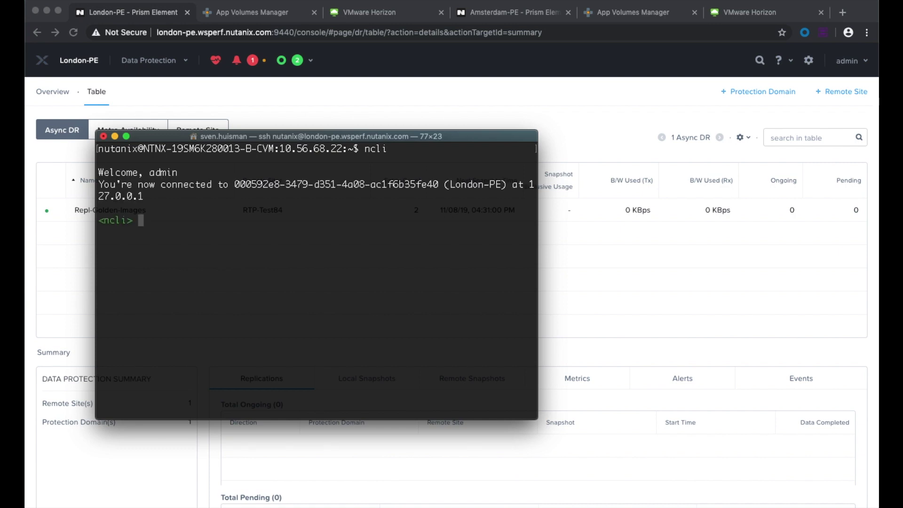
{"action": "type", "text": "vstore protect n"}
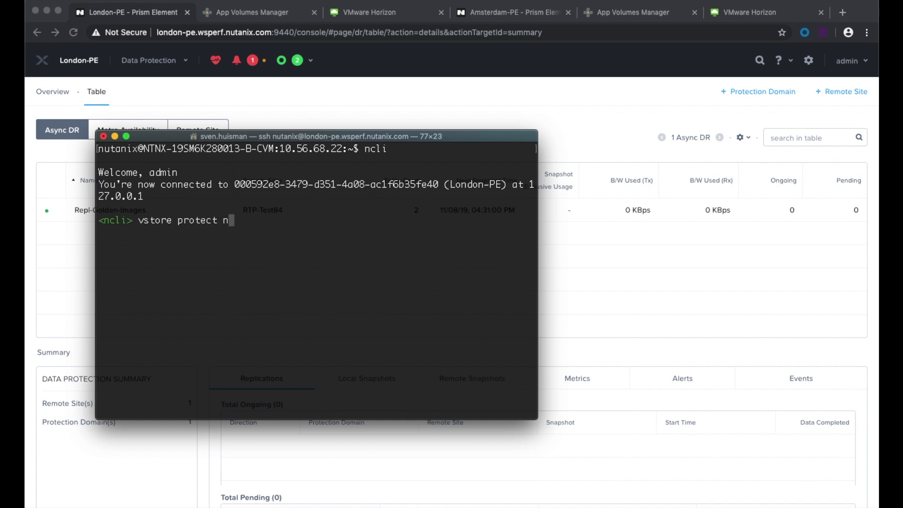
{"action": "type", "text": "ame=Wr-AppVol"}
{"action": "key", "text": "Return"}
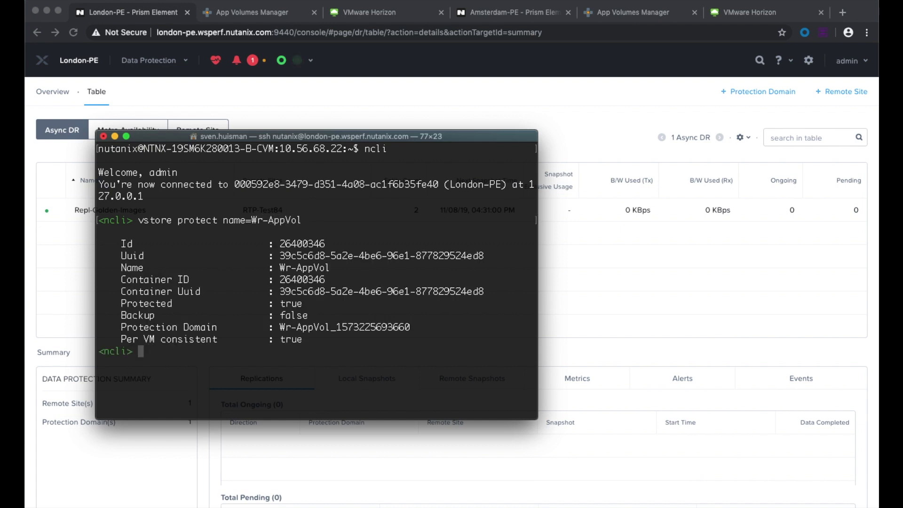
{"action": "left_click_drag", "start_coordinate": [303, 304], "coordinate": [286, 304]}
{"action": "left_click_drag", "start_coordinate": [412, 328], "coordinate": [282, 326]}
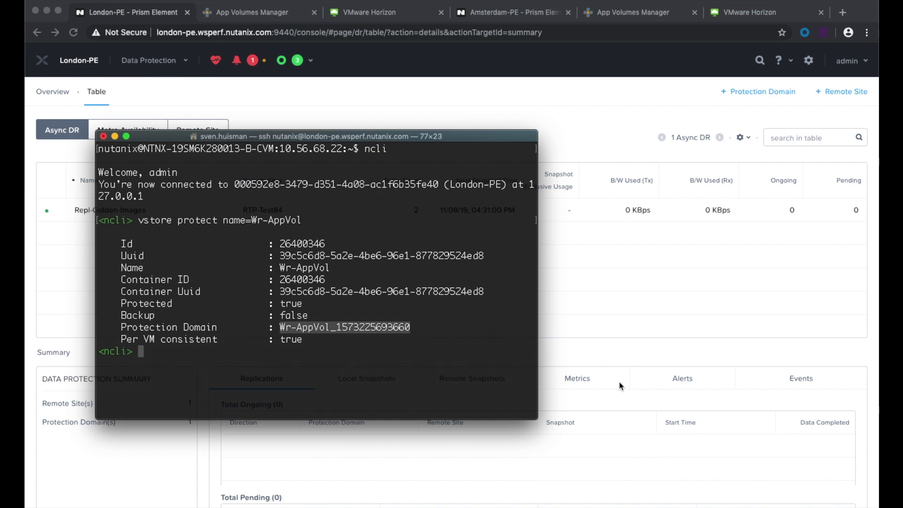
{"action": "key", "text": "super+Tab"}
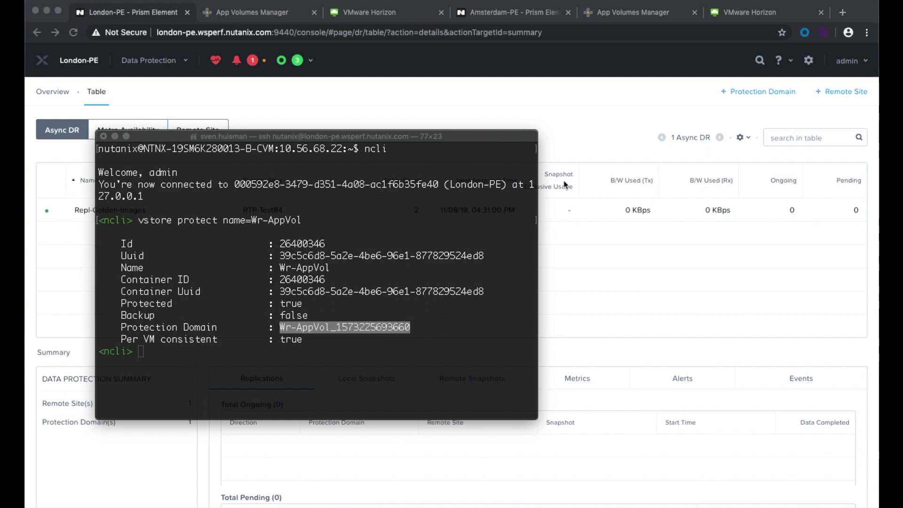
{"action": "left_click_drag", "start_coordinate": [456, 138], "coordinate": [25, 68]}
{"action": "left_click", "coordinate": [77, 133]}
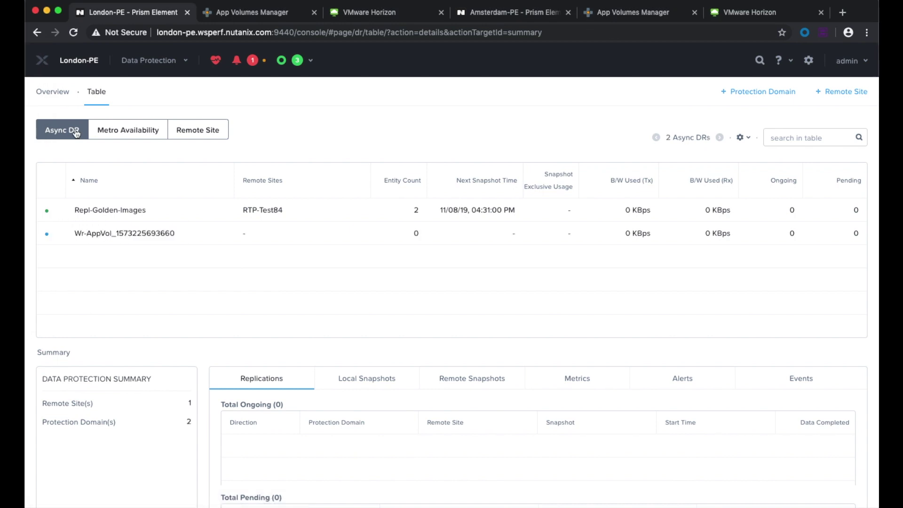
{"action": "left_click", "coordinate": [135, 236]}
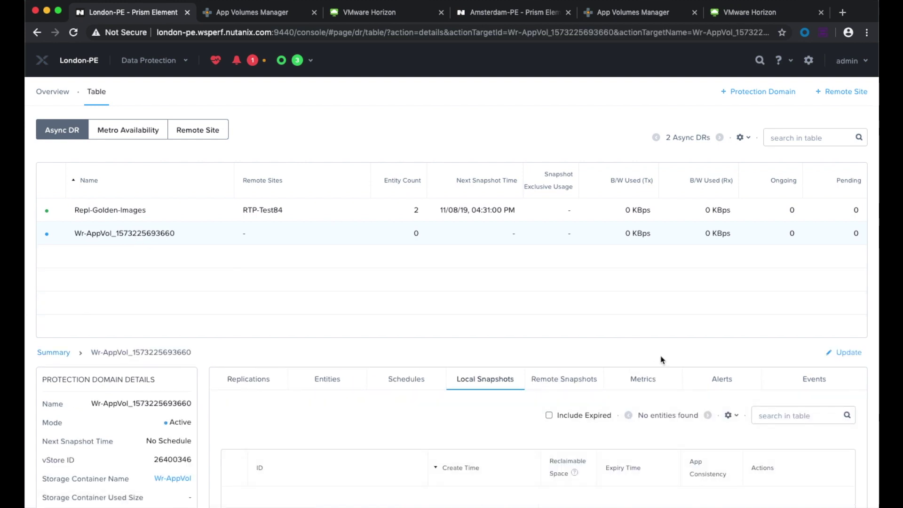
{"action": "left_click", "coordinate": [843, 357]}
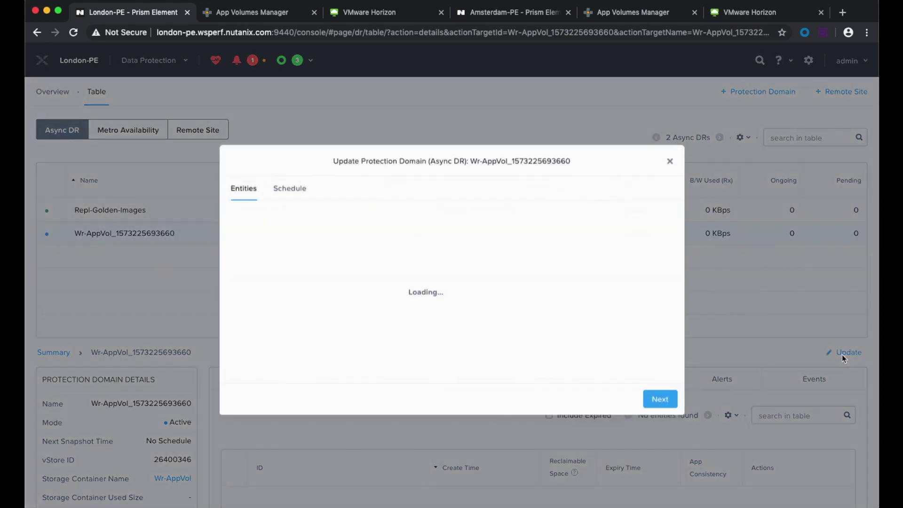
{"action": "left_click", "coordinate": [281, 178]}
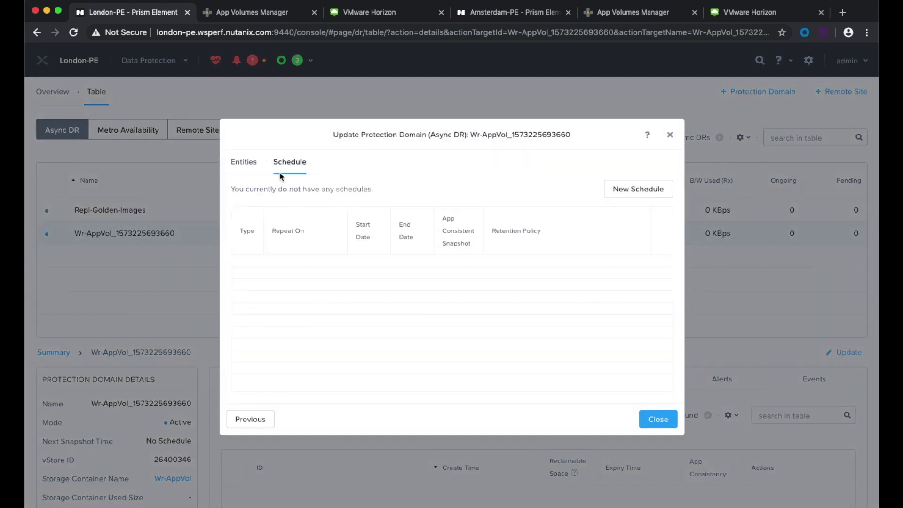
{"action": "left_click", "coordinate": [642, 196]}
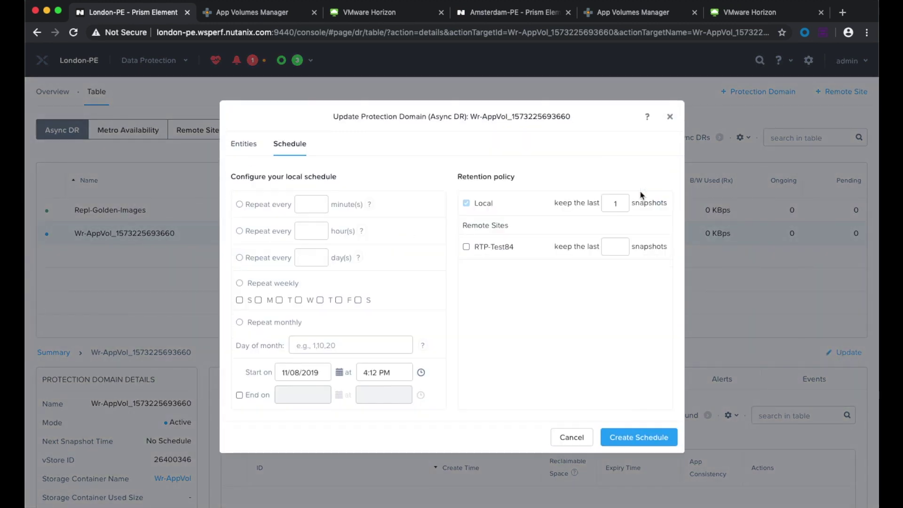
{"action": "left_click", "coordinate": [240, 232]}
{"action": "left_click", "coordinate": [306, 232]}
{"action": "type", "text": "1"}
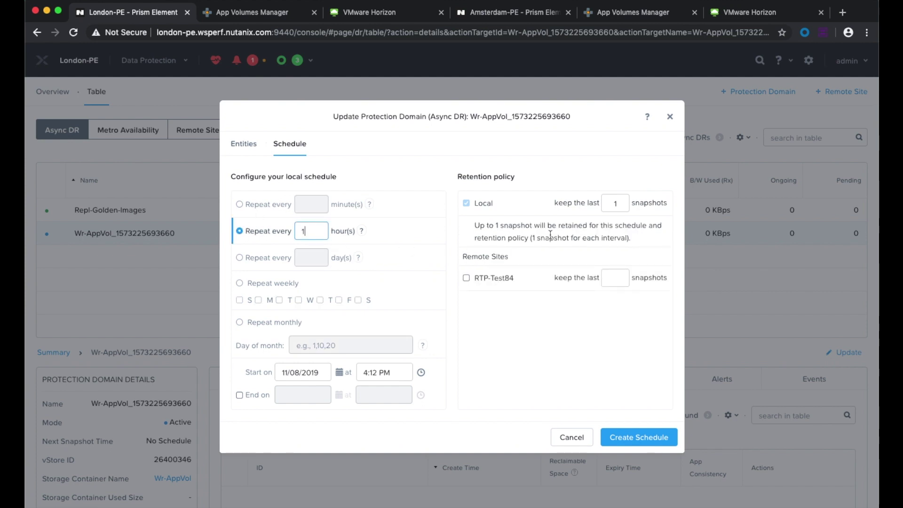
Step: Keep 1 snapshot on RTP-Test84, start at 4:10 PM, and create the schedule
{"action": "left_click", "coordinate": [467, 278]}
{"action": "left_click", "coordinate": [621, 279]}
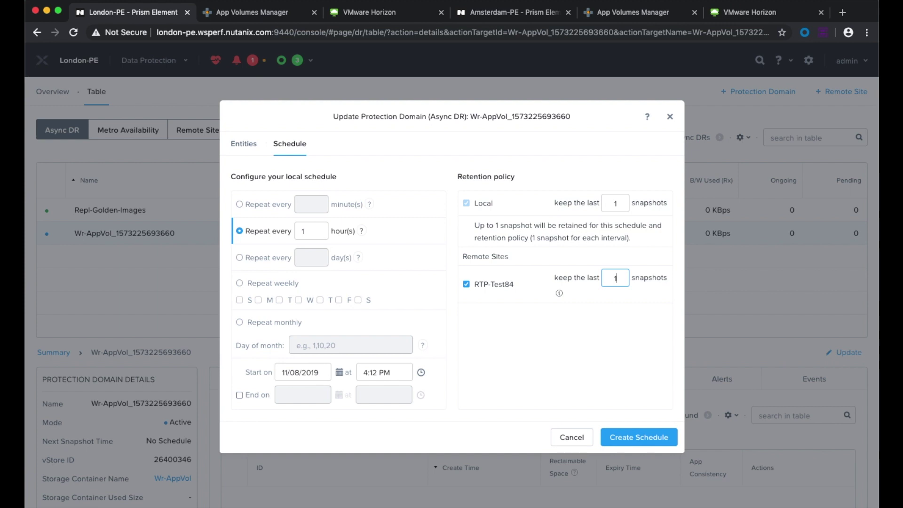
{"action": "left_click", "coordinate": [381, 373]}
{"action": "type", "text": "15"}
{"action": "key", "text": "Up"}
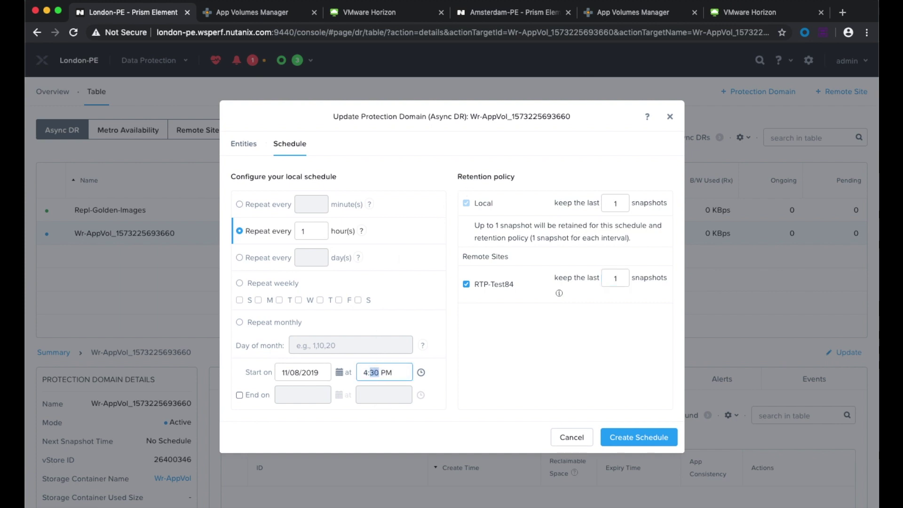
{"action": "type", "text": "10"}
{"action": "left_click", "coordinate": [645, 444]}
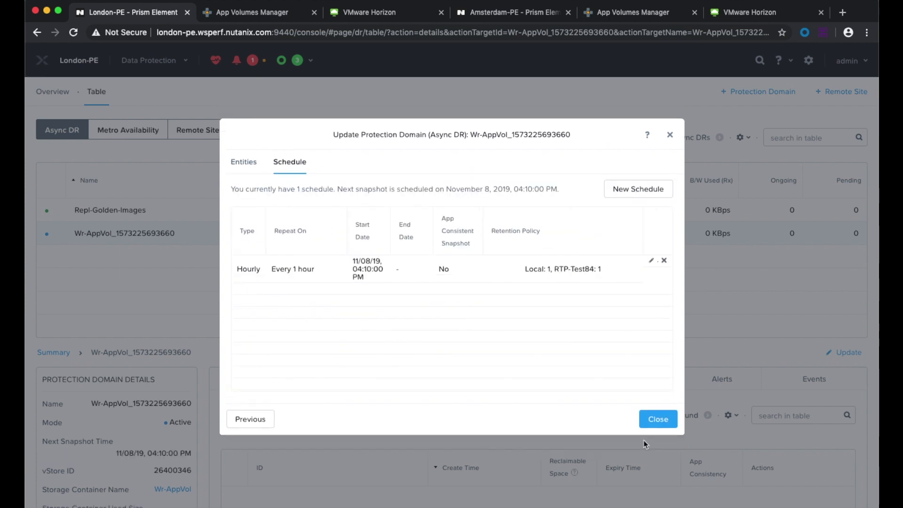
{"action": "left_click", "coordinate": [656, 418]}
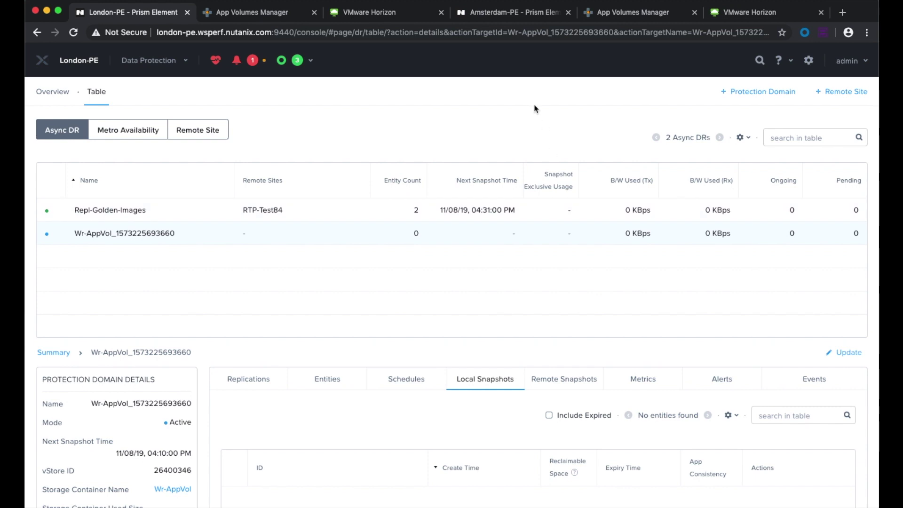
{"action": "left_click", "coordinate": [510, 17]}
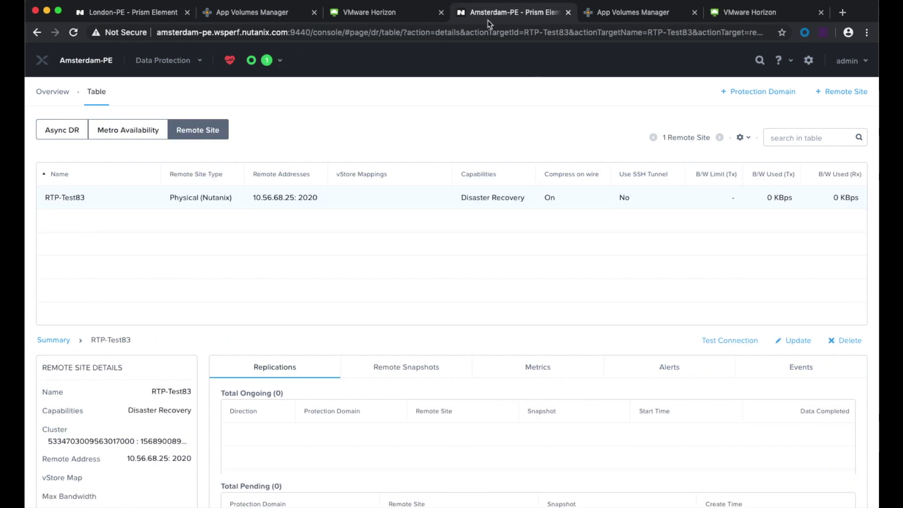
{"action": "left_click", "coordinate": [64, 128]}
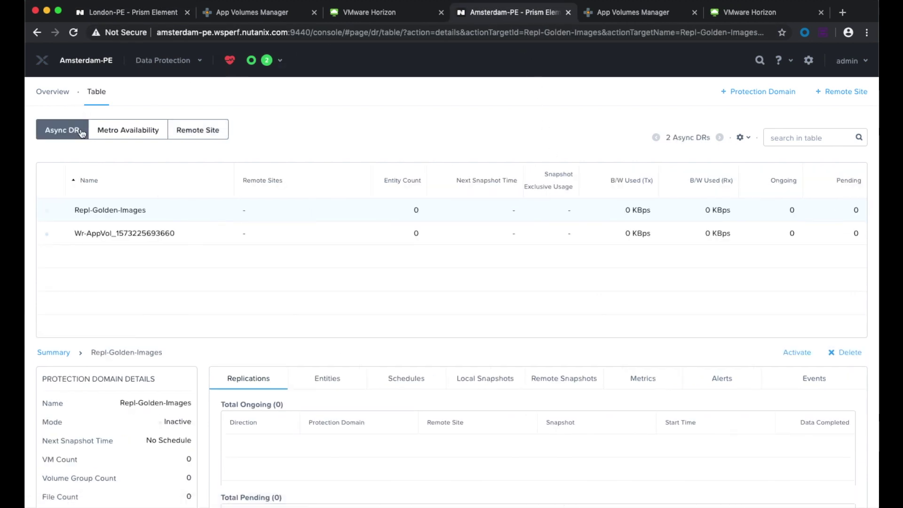
{"action": "left_click", "coordinate": [148, 232]}
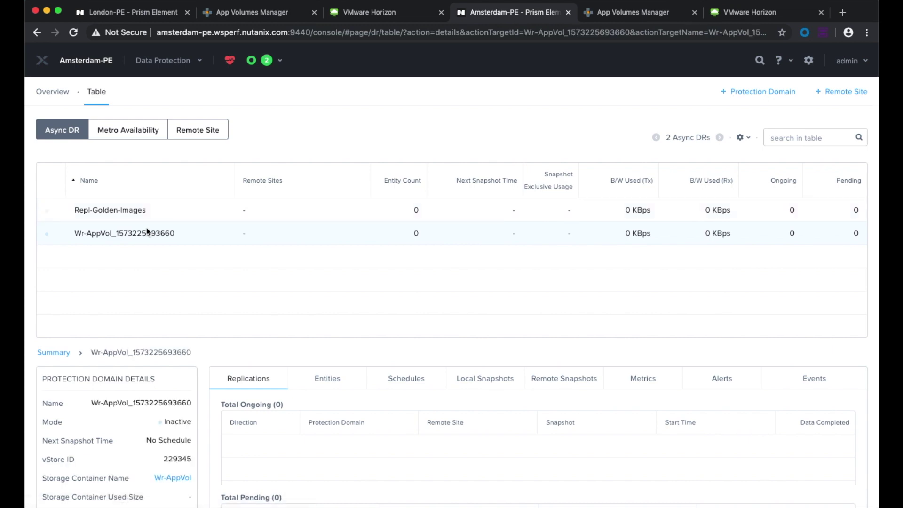
{"action": "scroll", "coordinate": [303, 297], "scroll_direction": "down", "scroll_amount": 3}
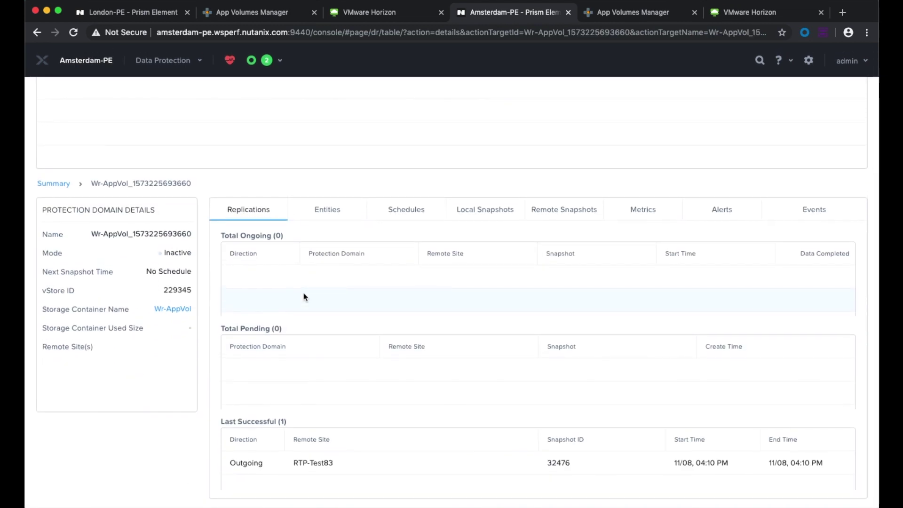
{"action": "triple_click", "coordinate": [194, 256]}
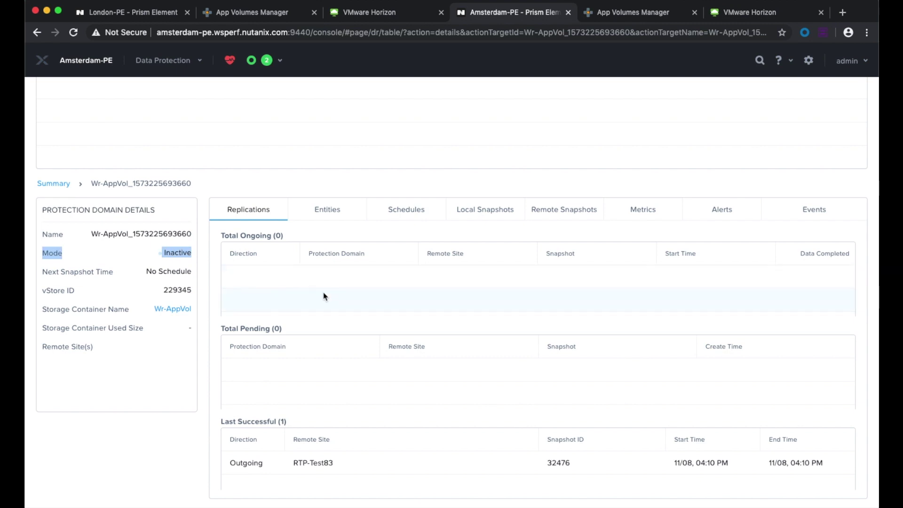
{"action": "left_click", "coordinate": [490, 214]}
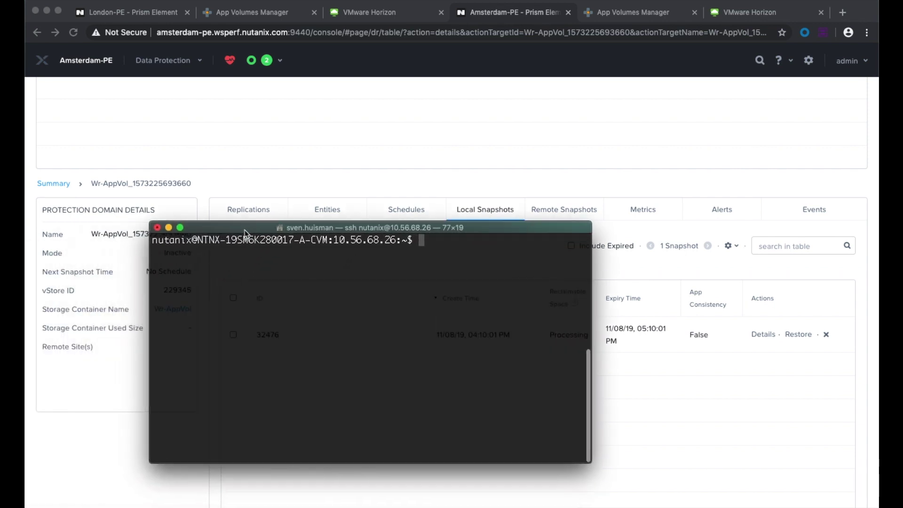
{"action": "type", "text": "ncli"}
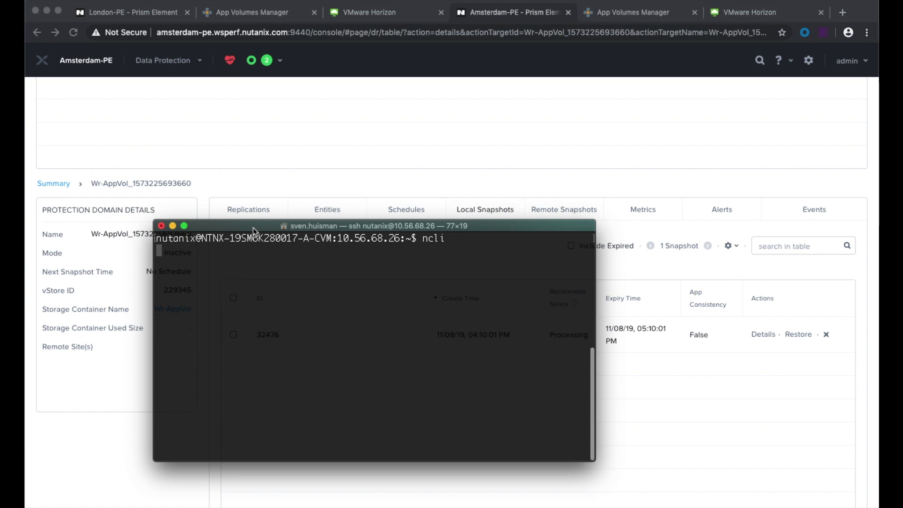
{"action": "type", "text": "prot"}
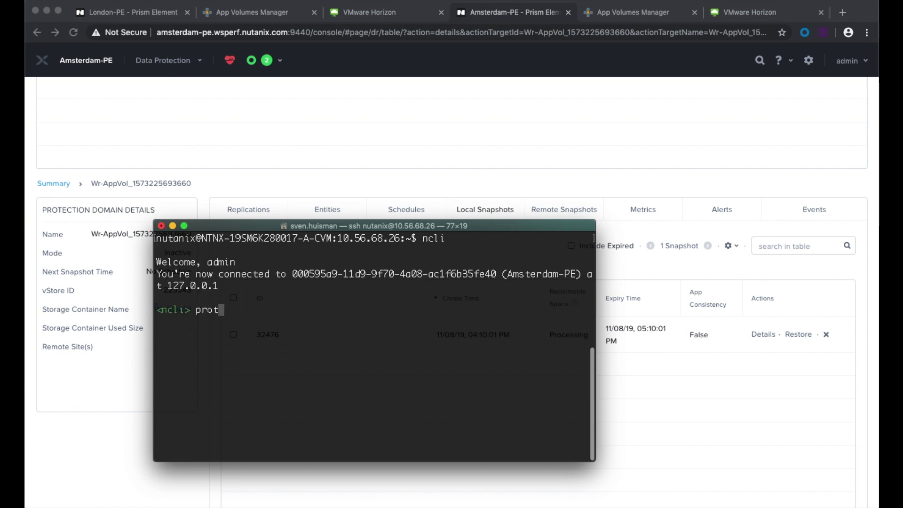
{"action": "key", "text": "Tab"}
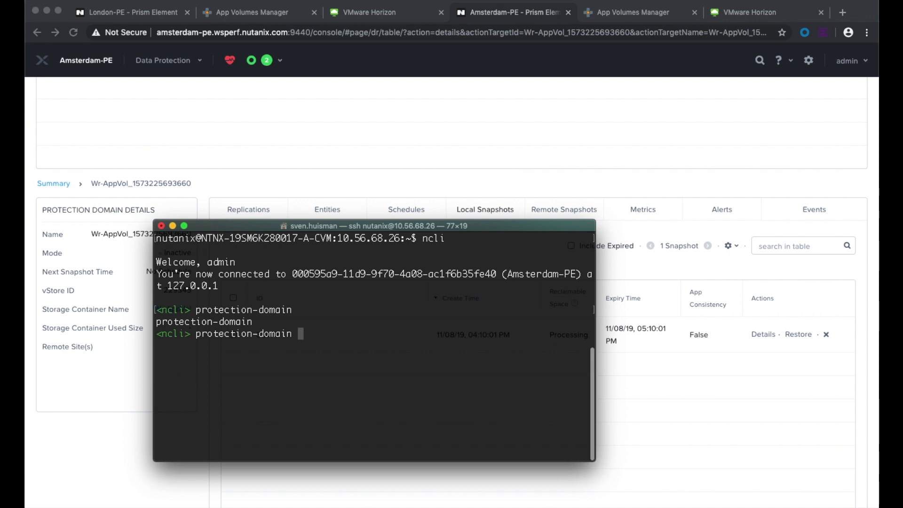
{"action": "type", "text": "activate name="}
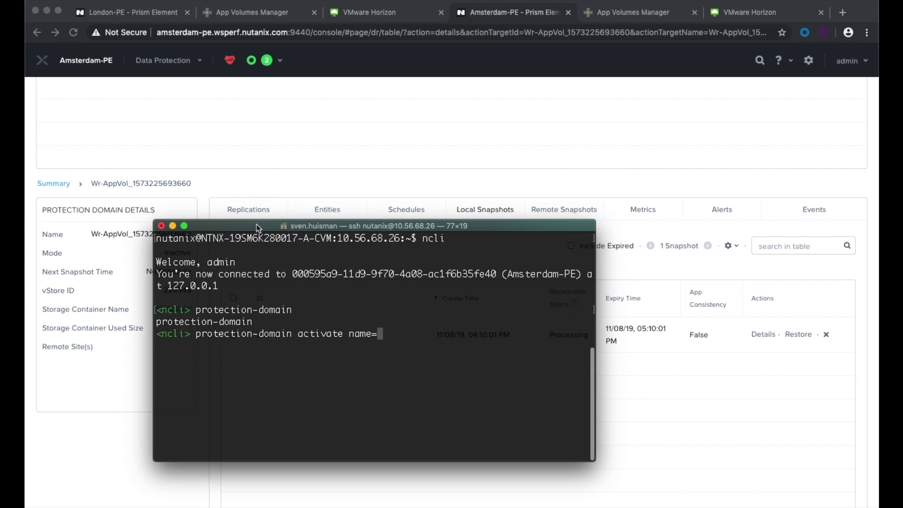
{"action": "left_click_drag", "start_coordinate": [256, 224], "coordinate": [394, 228]}
{"action": "left_click", "coordinate": [94, 239]}
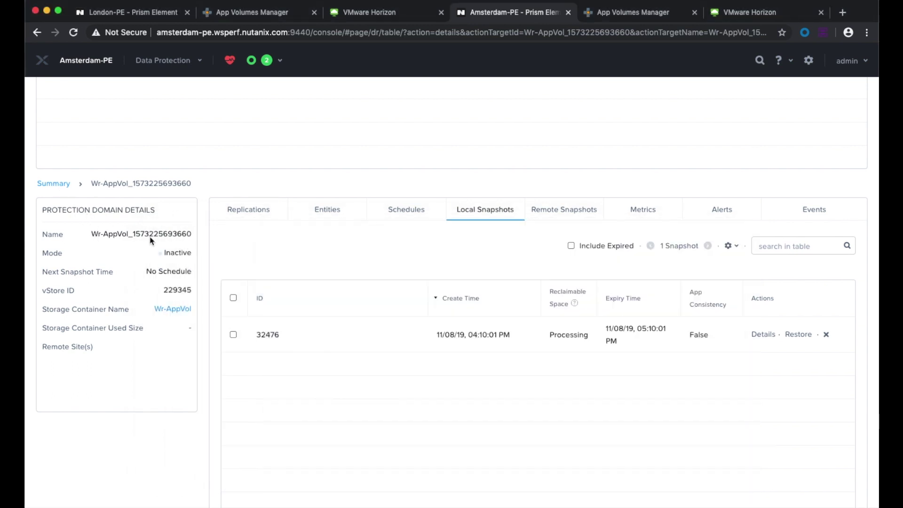
{"action": "left_click_drag", "start_coordinate": [191, 233], "coordinate": [92, 233]}
{"action": "key", "text": "super+c"}
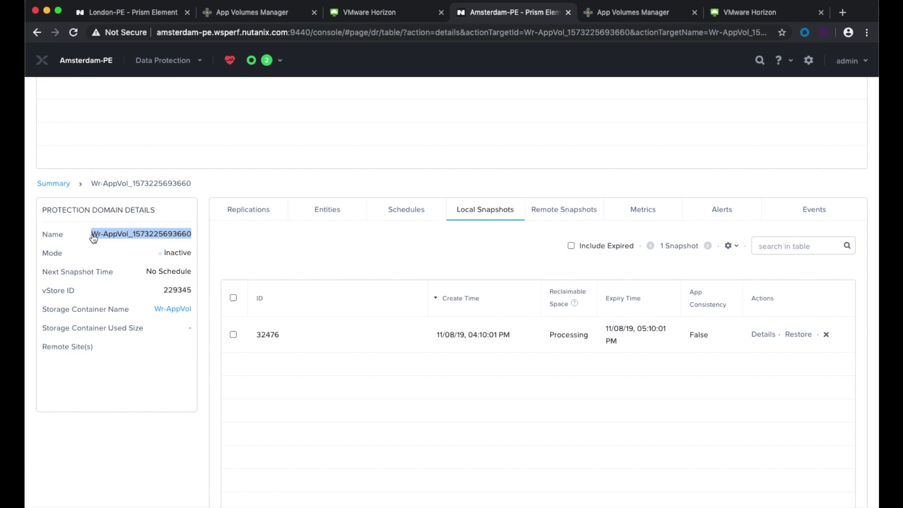
{"action": "key", "text": "super+Tab"}
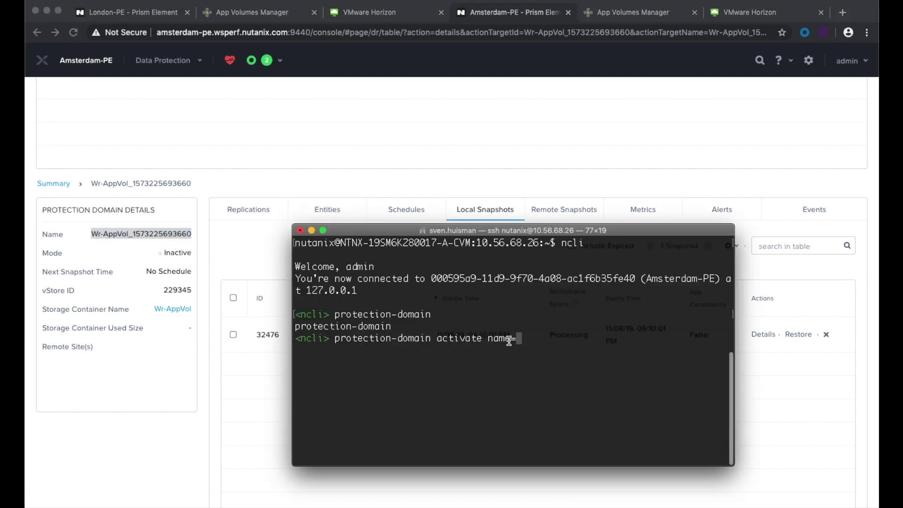
{"action": "right_click", "coordinate": [524, 340]}
{"action": "left_click", "coordinate": [534, 357]}
{"action": "key", "text": "Return"}
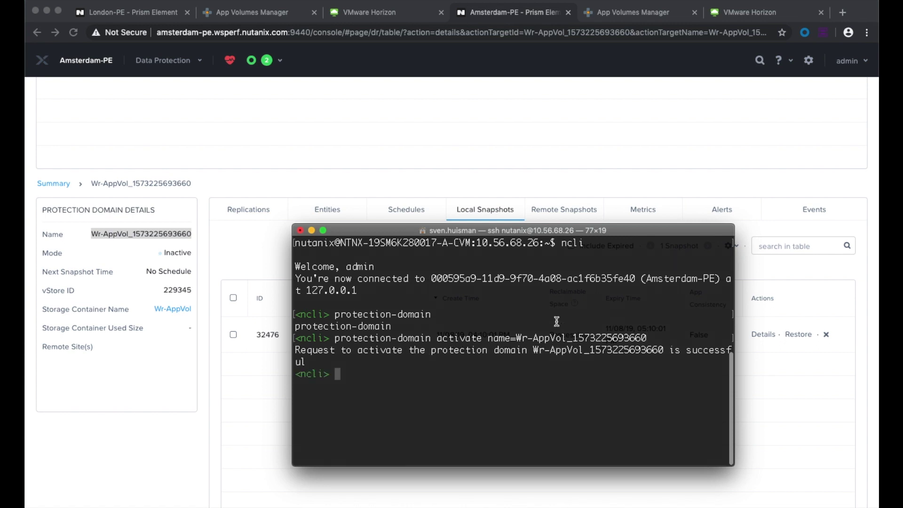
{"action": "left_click_drag", "start_coordinate": [618, 231], "coordinate": [0, 274]}
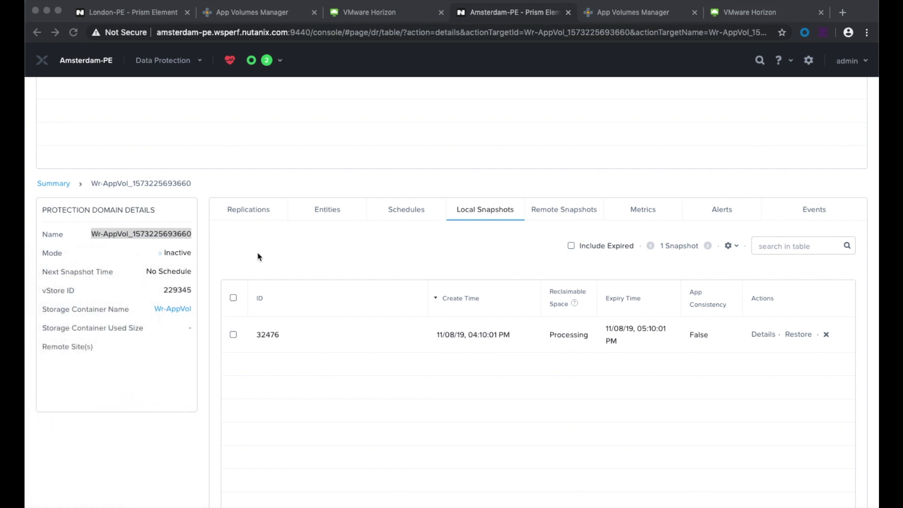
{"action": "scroll", "coordinate": [258, 255], "scroll_direction": "up", "scroll_amount": 4}
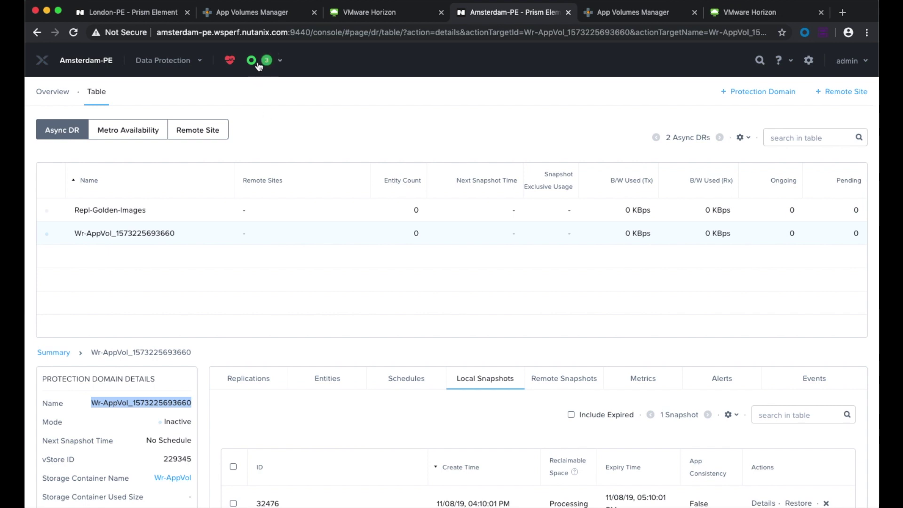
{"action": "left_click", "coordinate": [148, 426]}
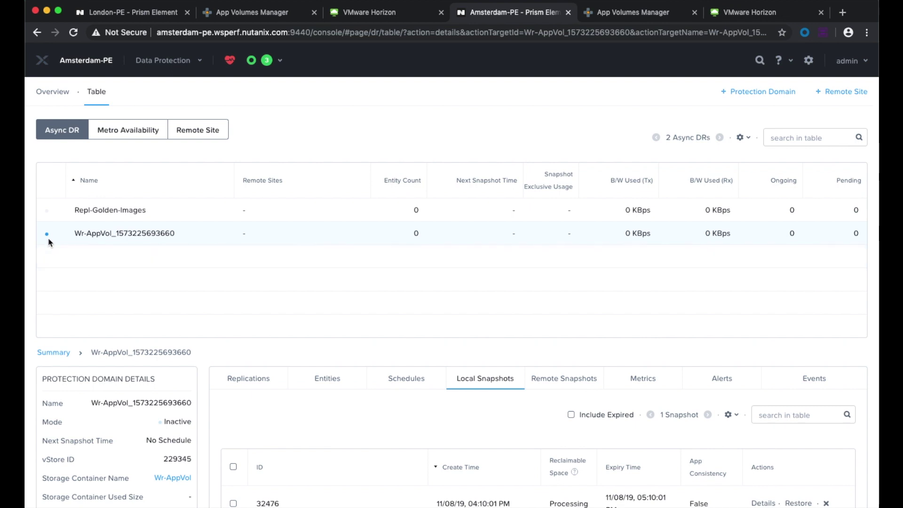
{"action": "mouse_move", "coordinate": [48, 240]}
{"action": "left_click", "coordinate": [614, 14]}
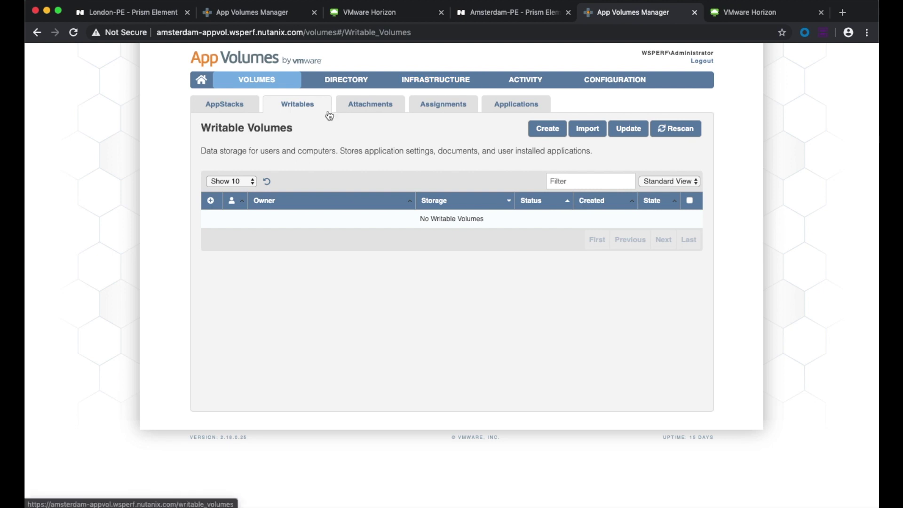
Step: Import writable volumes from [Amsterdam] Wr-AppVol (NFS), path Appvolumes/writable, importing immediately
{"action": "left_click", "coordinate": [583, 131]}
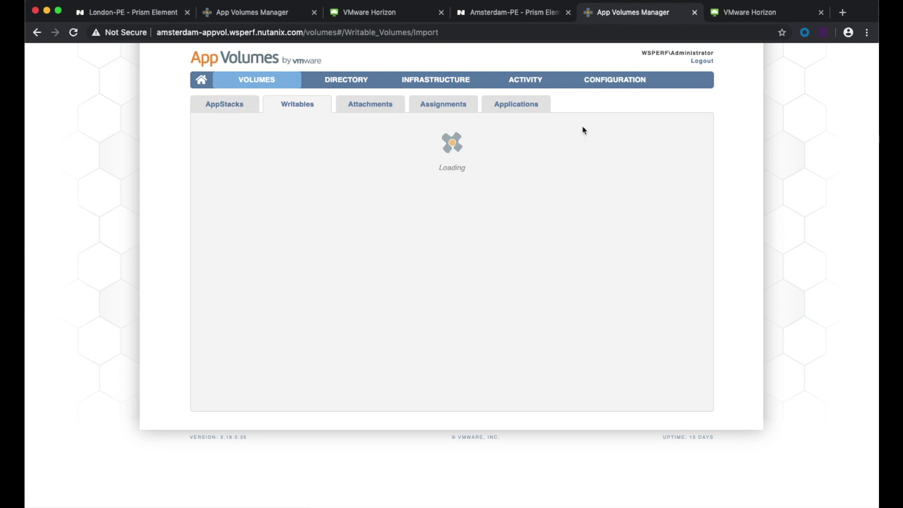
{"action": "left_click", "coordinate": [427, 197]}
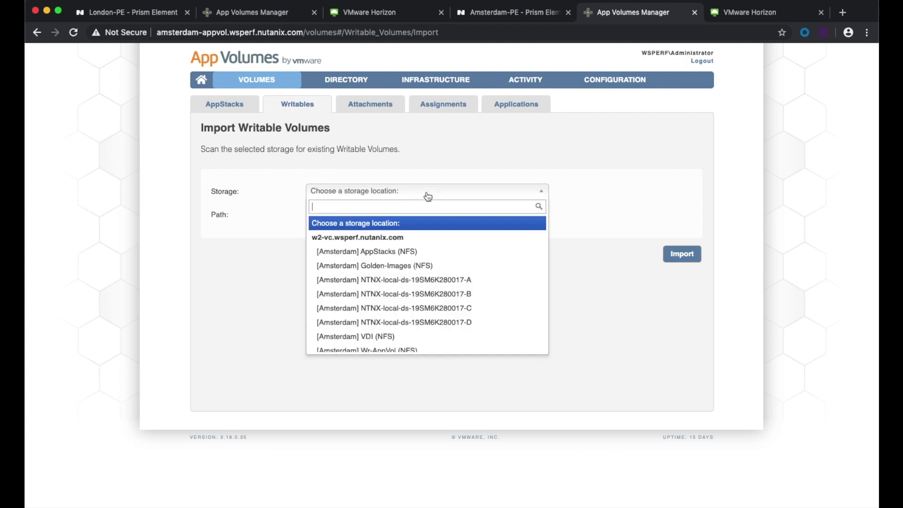
{"action": "left_click", "coordinate": [409, 344]}
{"action": "left_click", "coordinate": [315, 212]}
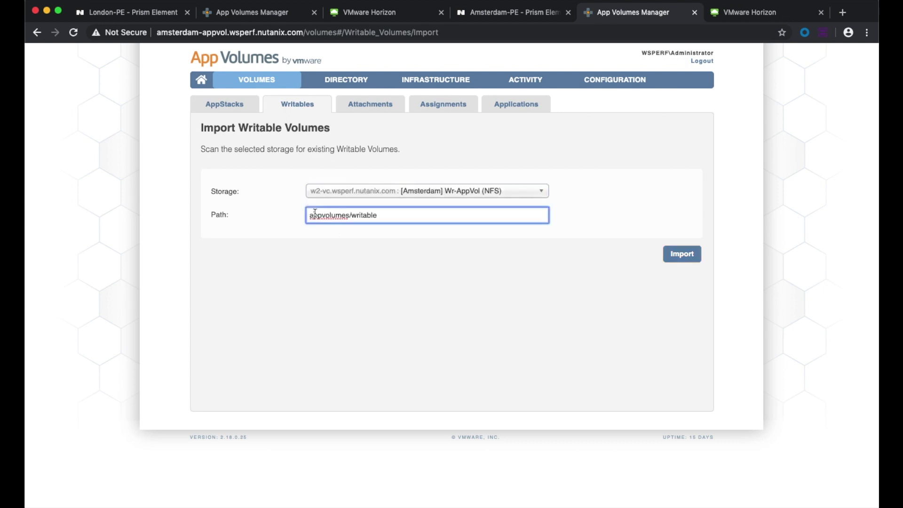
{"action": "left_click_drag", "start_coordinate": [314, 216], "coordinate": [299, 221]}
{"action": "type", "text": "A"}
{"action": "left_click", "coordinate": [690, 260]}
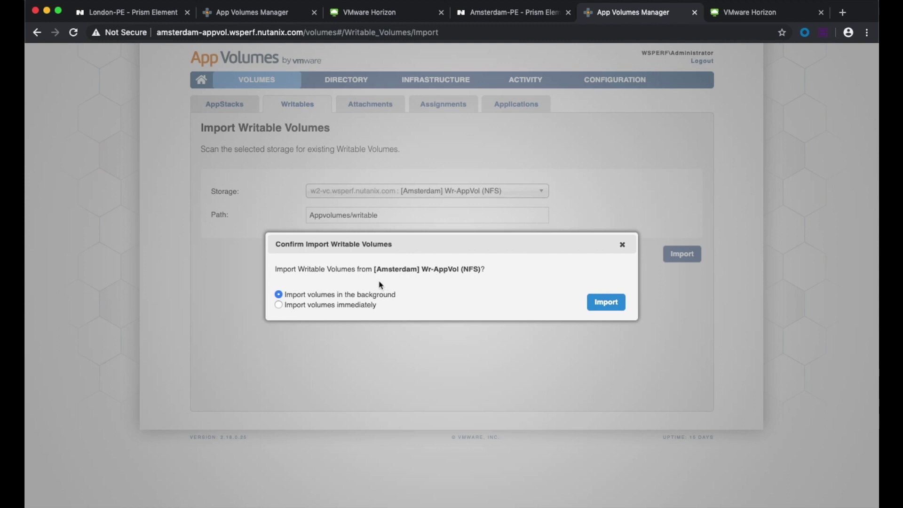
{"action": "left_click", "coordinate": [368, 305]}
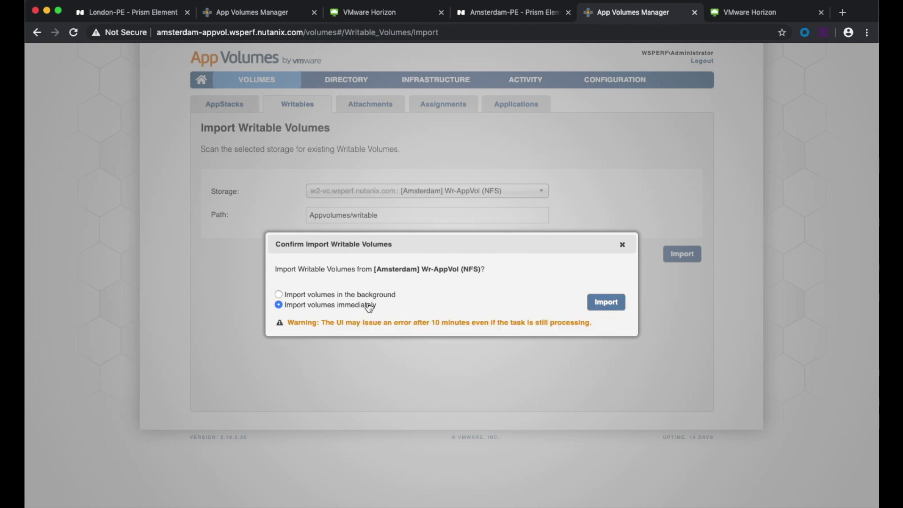
{"action": "left_click", "coordinate": [607, 306]}
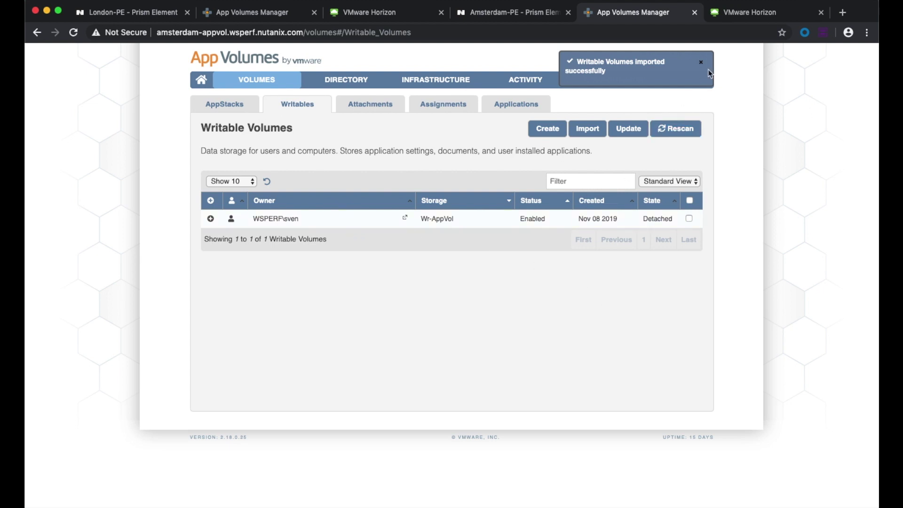
Step: Log in to the Amsterdam Horizon client with the user's credentials and launch Windows 10 - Amsterdam
{"action": "left_click", "coordinate": [735, 17]}
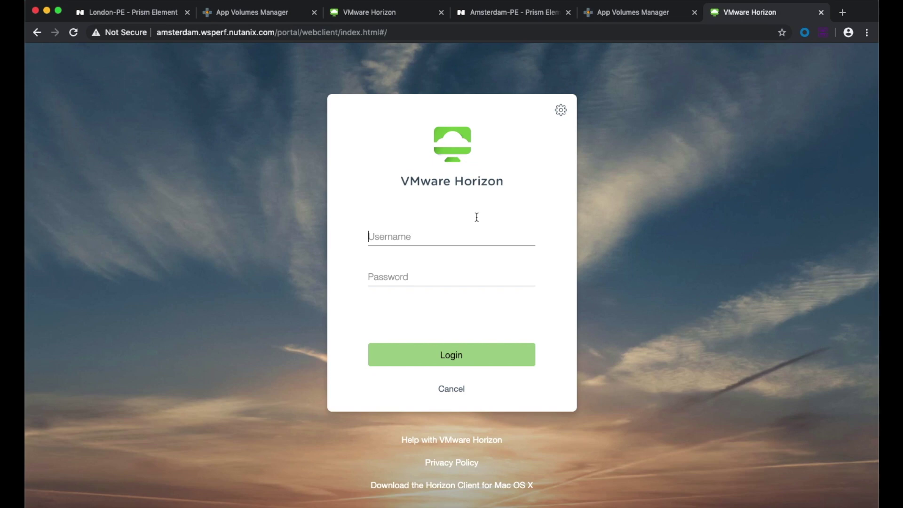
{"action": "type", "text": "sven"}
{"action": "key", "text": "Tab"}
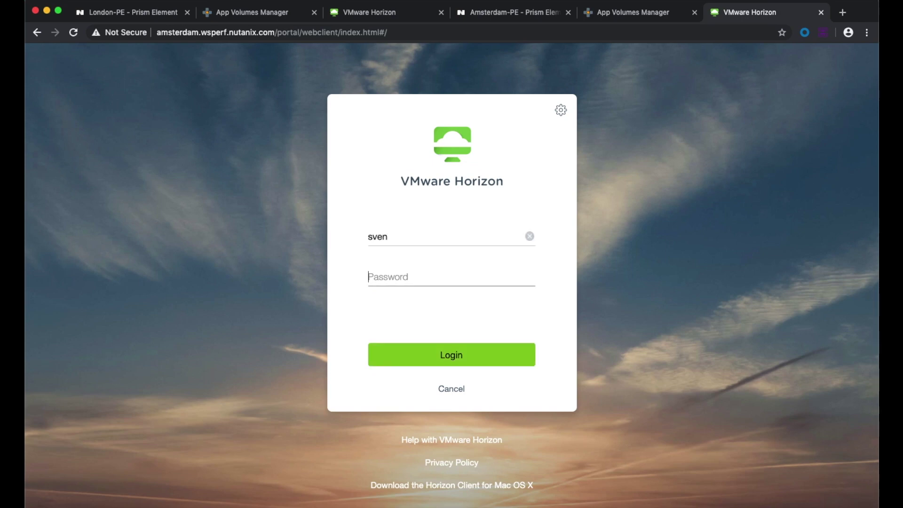
{"action": "type", "text": "***"}
{"action": "key", "text": "Return"}
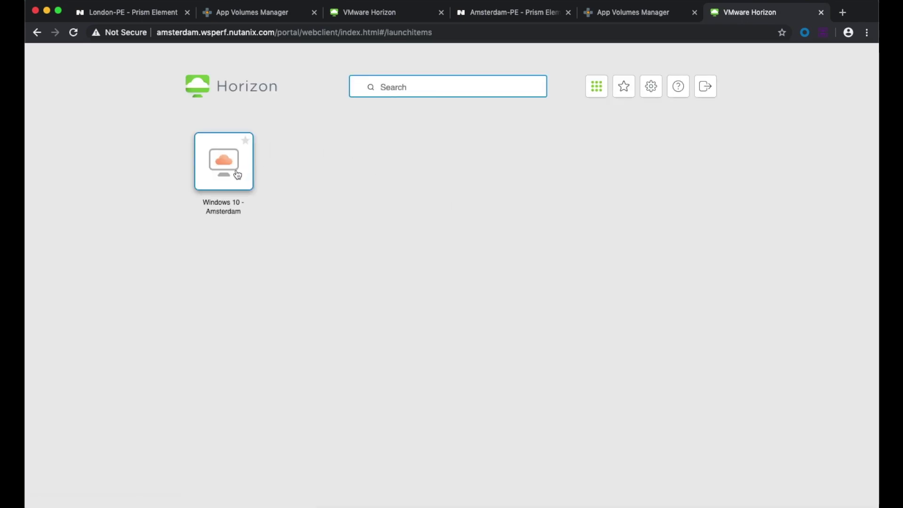
{"action": "left_click", "coordinate": [238, 175]}
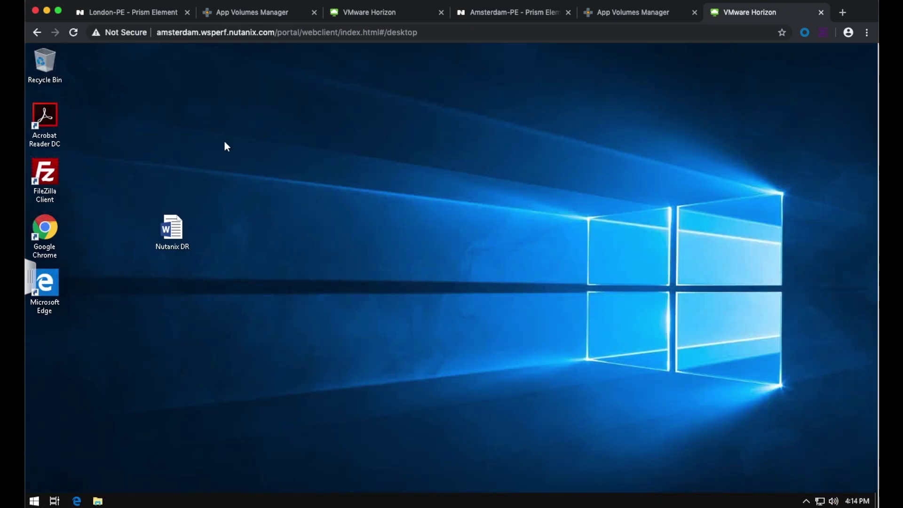
Step: Launch FileZilla Client, then open the Nutanix DR document in Word and close it
{"action": "left_click", "coordinate": [47, 174]}
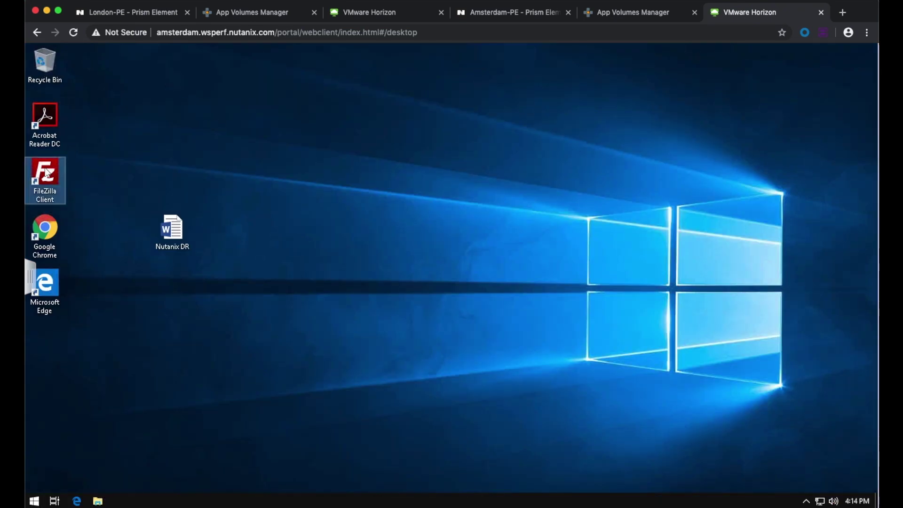
{"action": "double_click", "coordinate": [47, 173]}
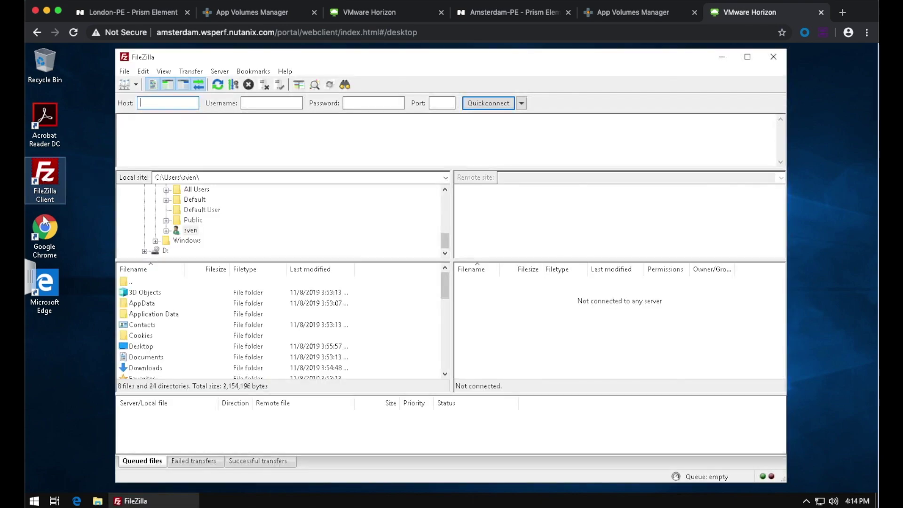
{"action": "left_click_drag", "start_coordinate": [231, 57], "coordinate": [436, 58]}
{"action": "left_click", "coordinate": [174, 224]}
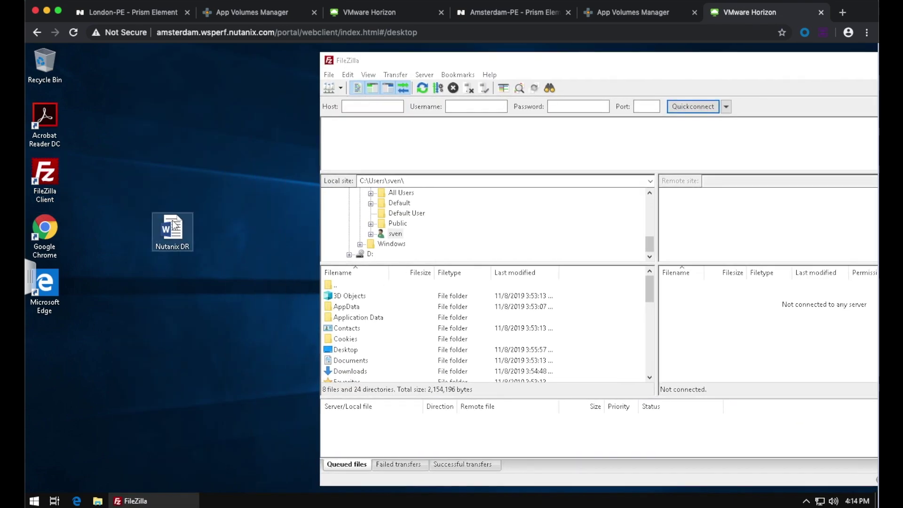
{"action": "double_click", "coordinate": [173, 224]}
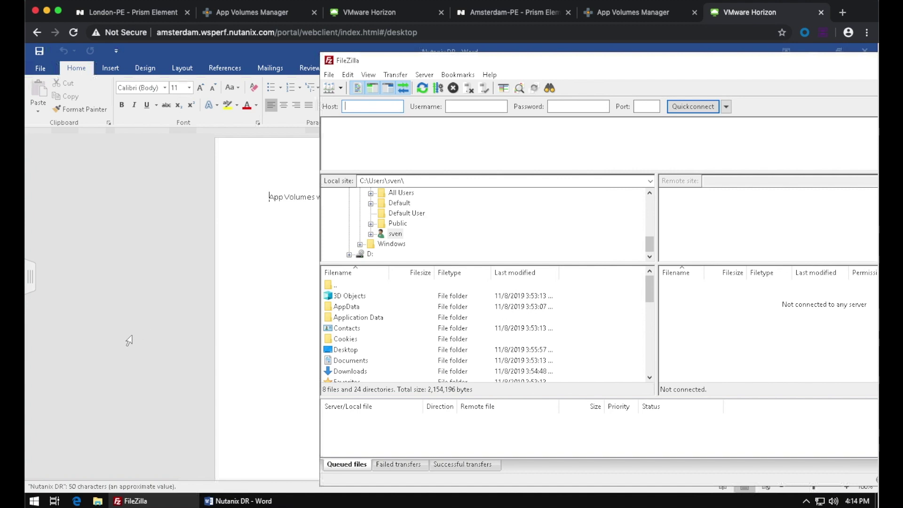
{"action": "left_click", "coordinate": [233, 205]}
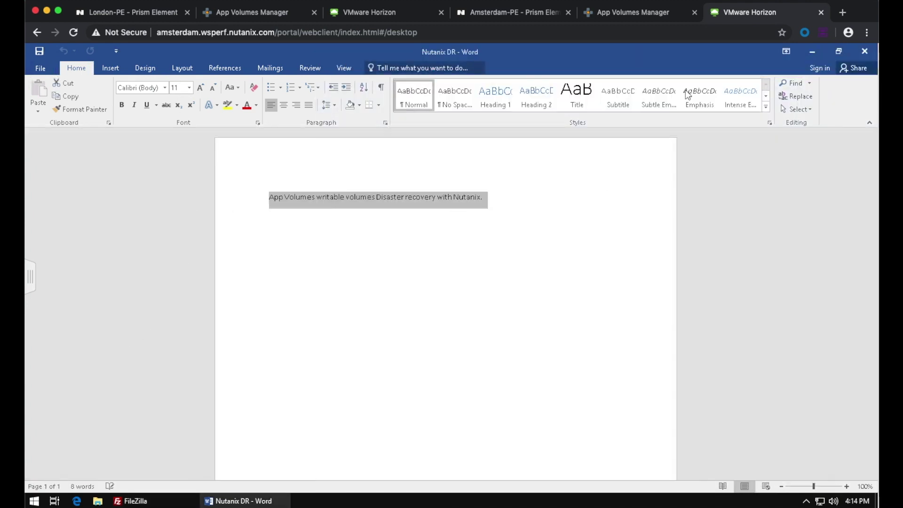
{"action": "left_click", "coordinate": [862, 48]}
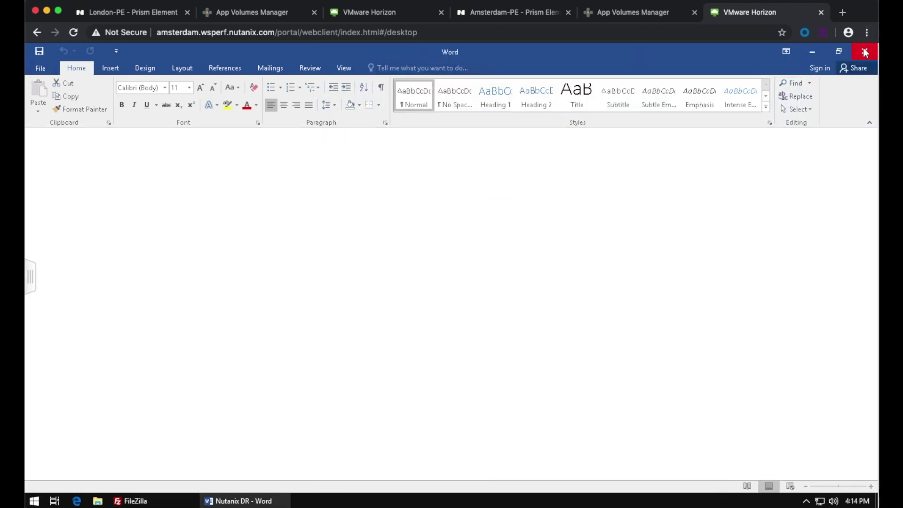
{"action": "left_click", "coordinate": [49, 231]}
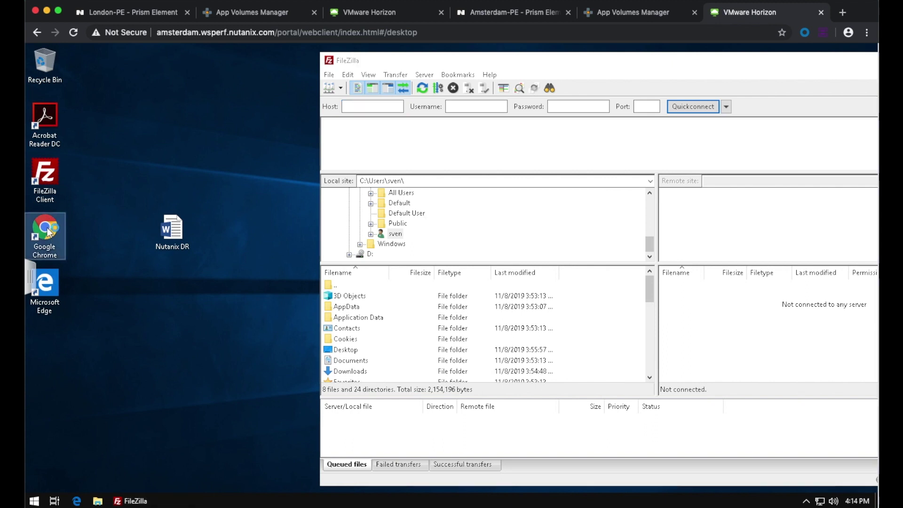
{"action": "double_click", "coordinate": [49, 230]}
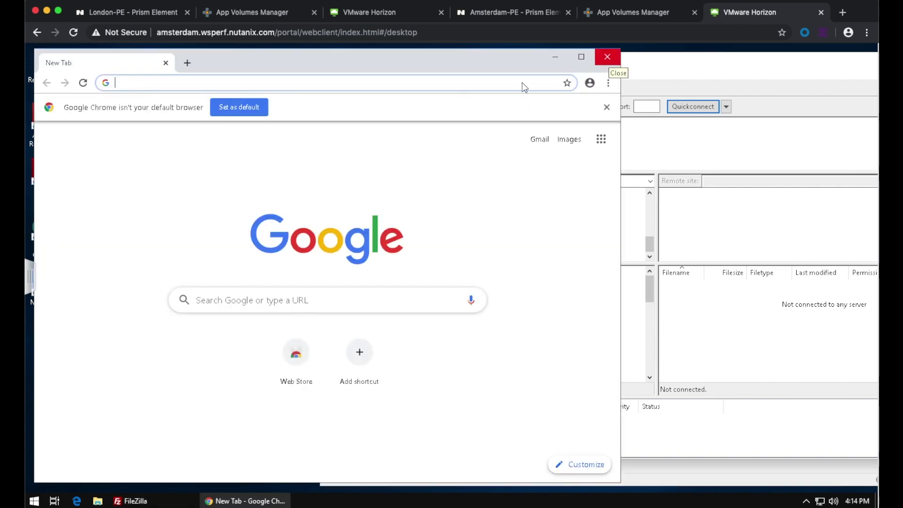
{"action": "type", "text": "www.nutanix.com"}
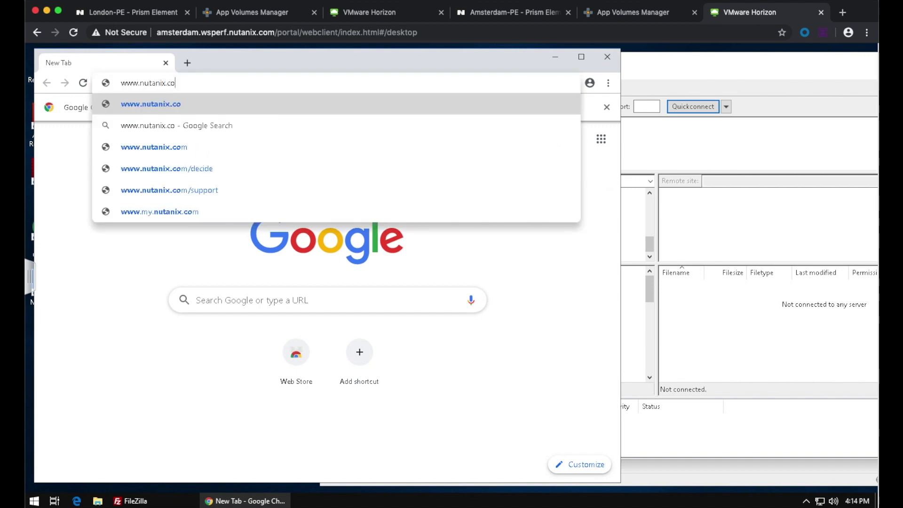
{"action": "key", "text": "Return"}
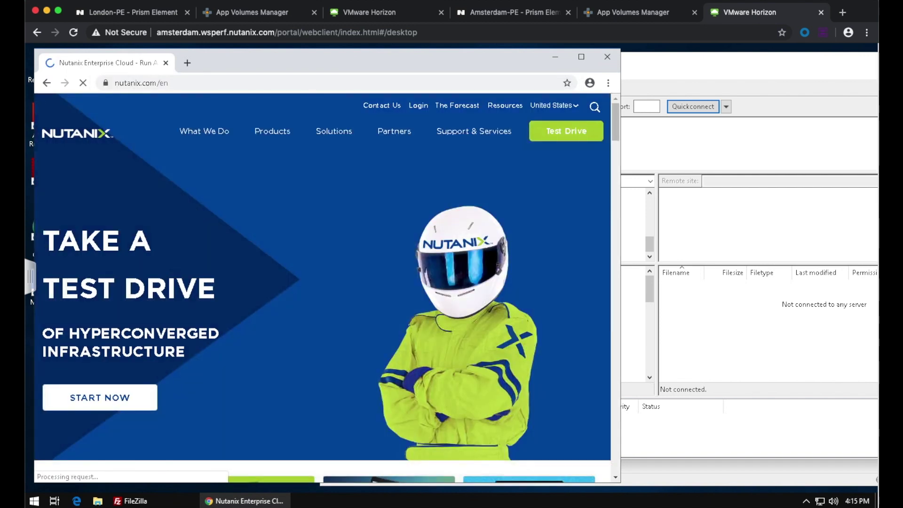